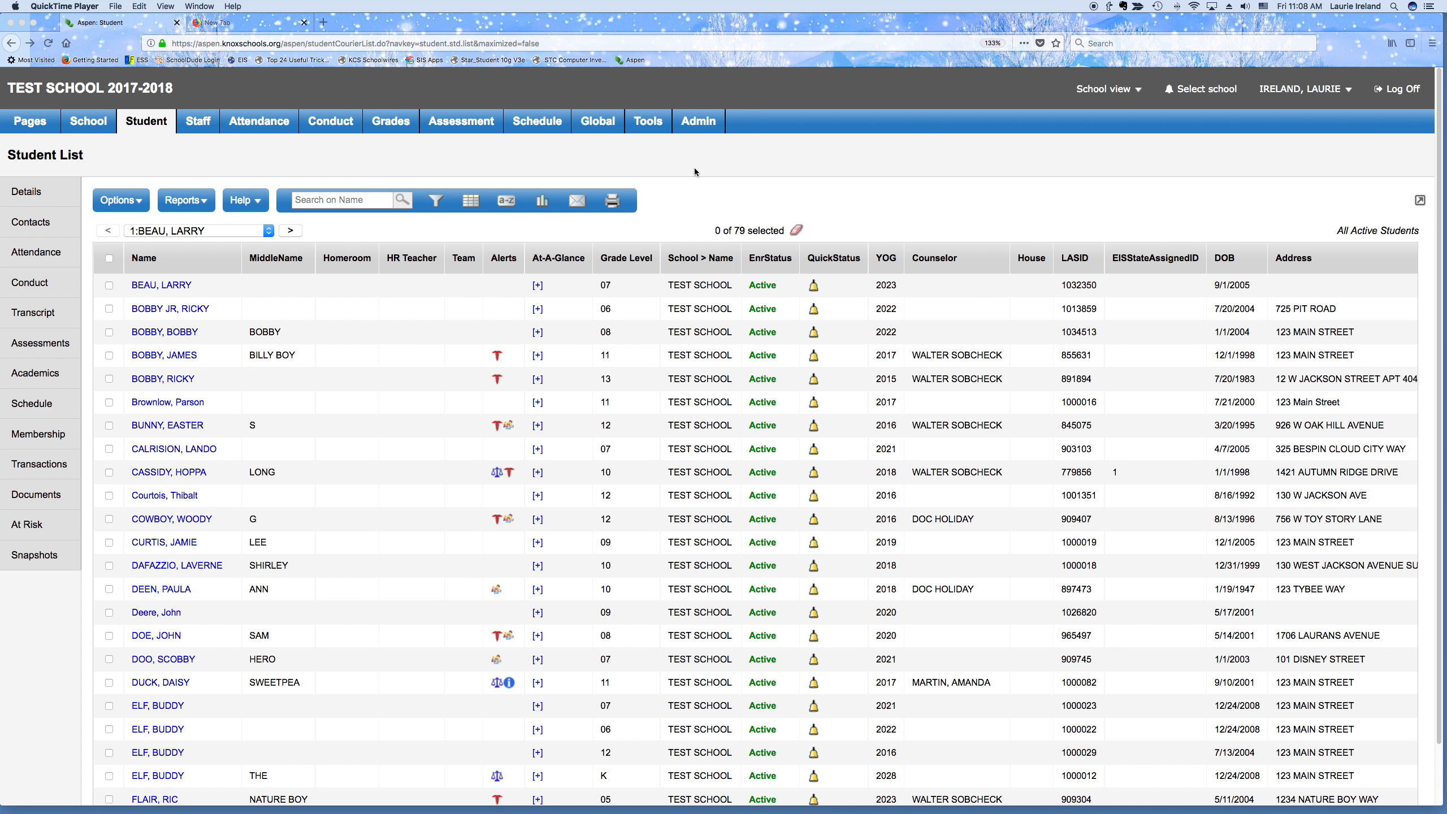
# From the Student List, choose Options > Registration > Register Student to start a new registration
pyautogui.click(134, 204)
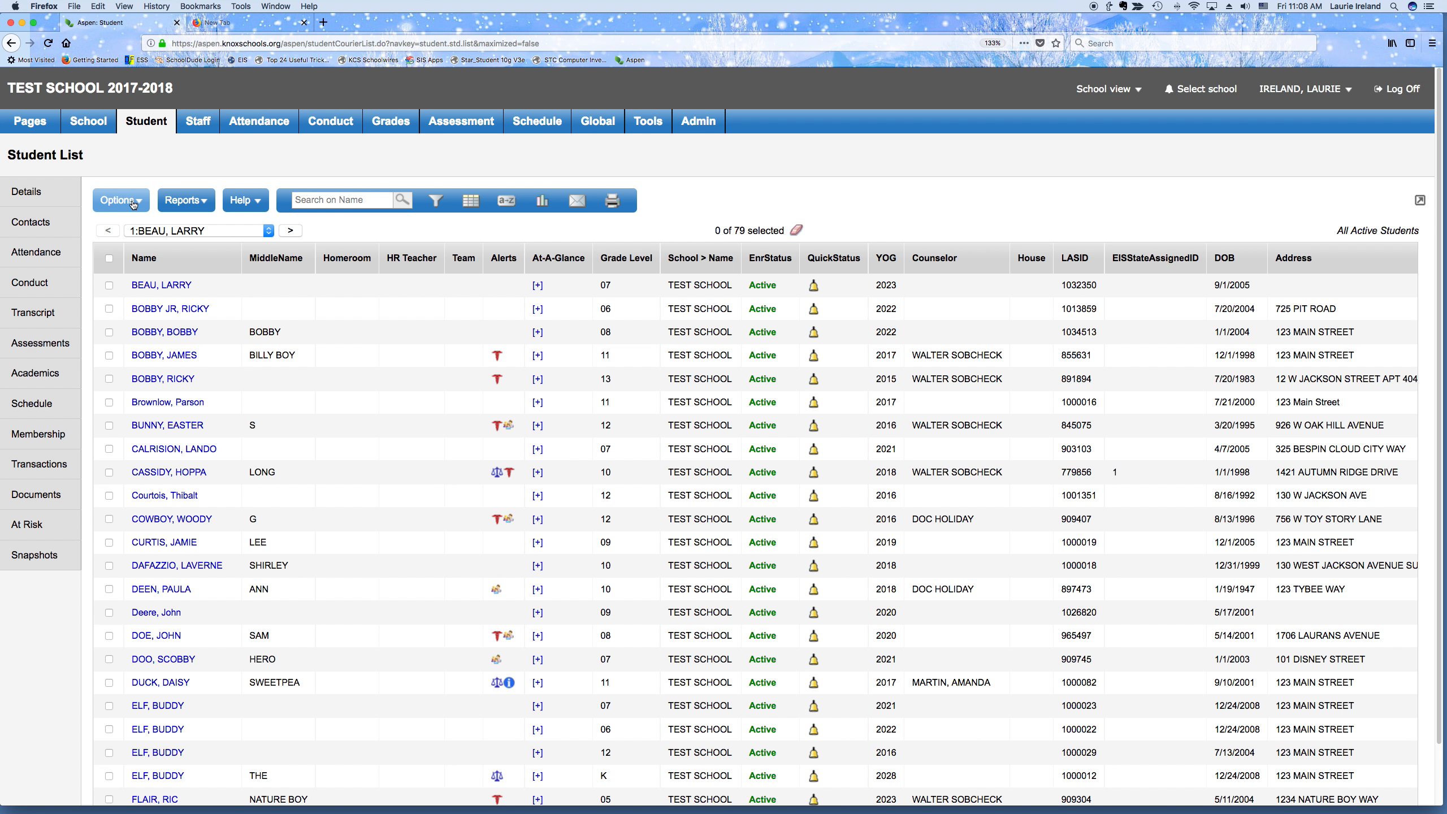
pyautogui.click(134, 200)
pyautogui.moveTo(360, 408)
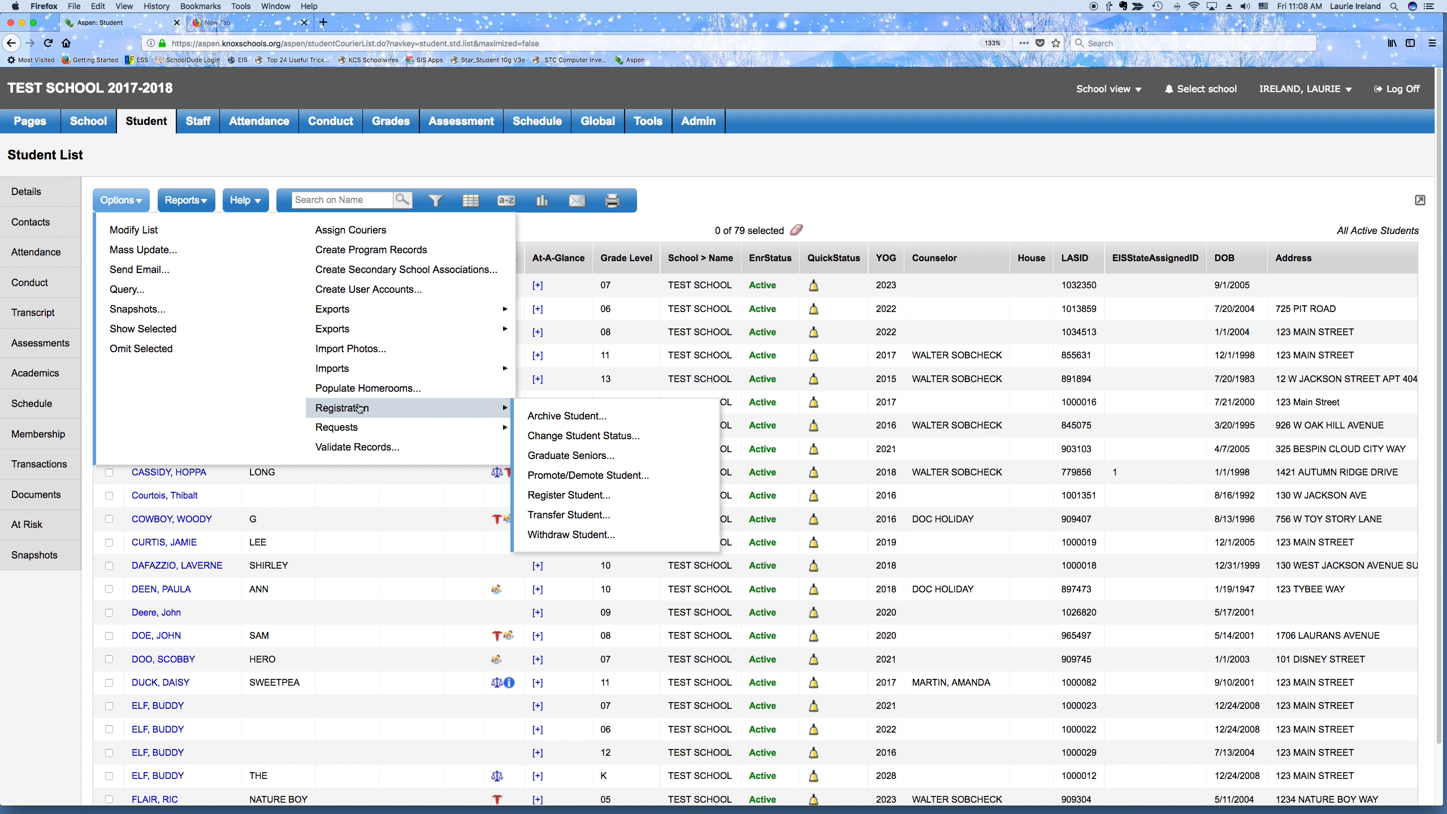
pyautogui.click(569, 498)
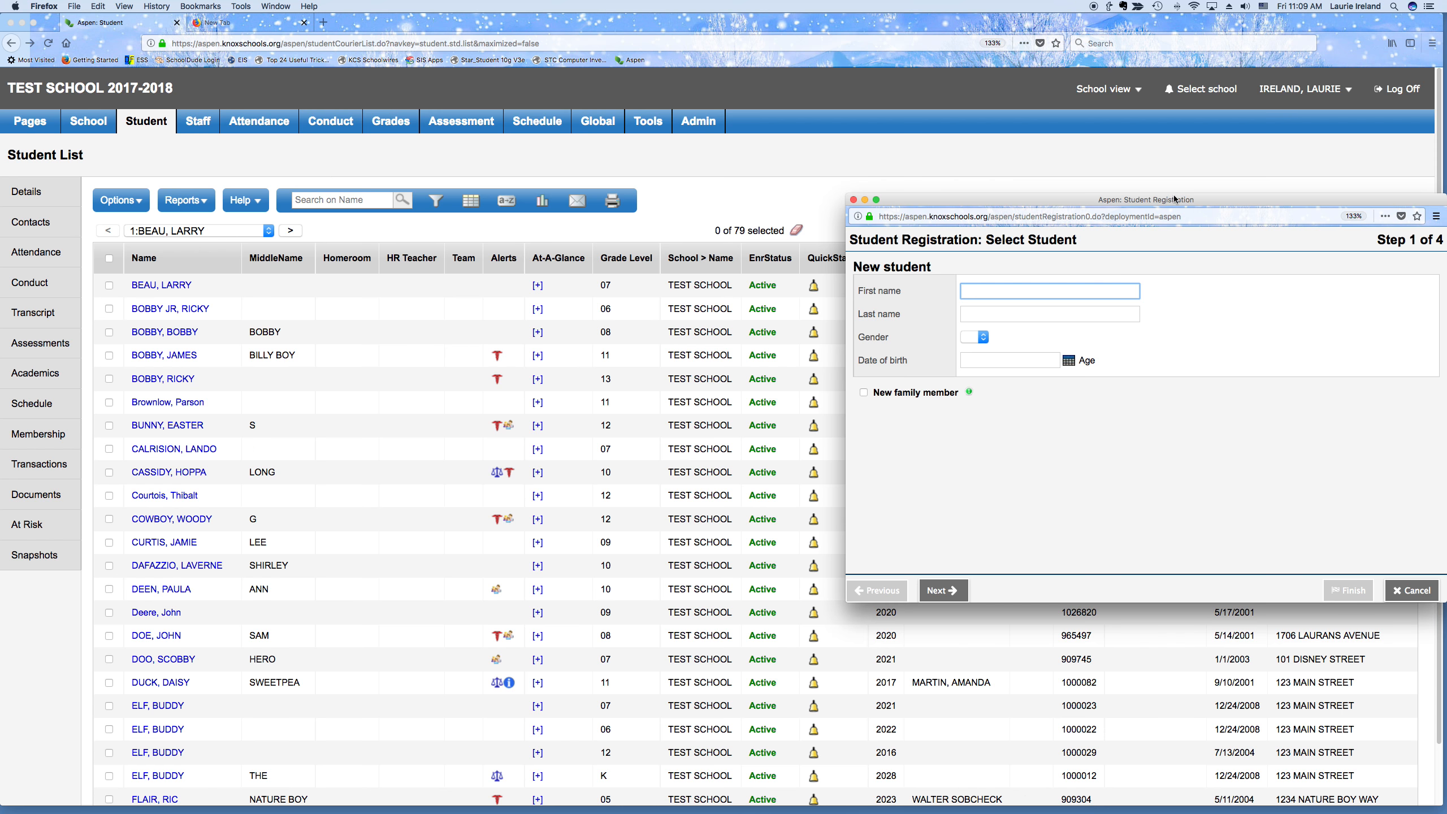
# Enter the new student's first and last name in the New student form
pyautogui.moveTo(1174, 199); pyautogui.dragTo(828, 117)
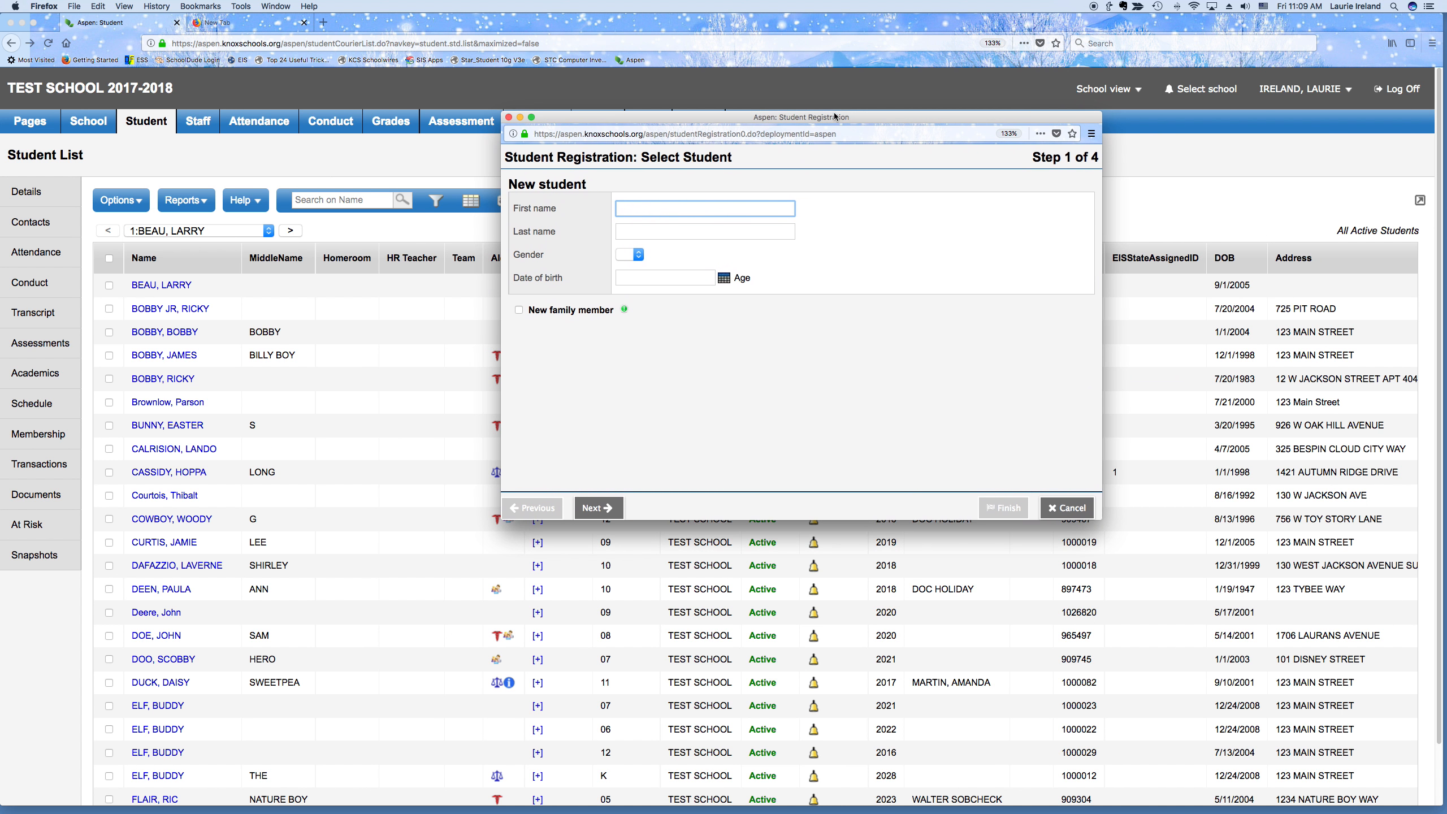
pyautogui.click(708, 210)
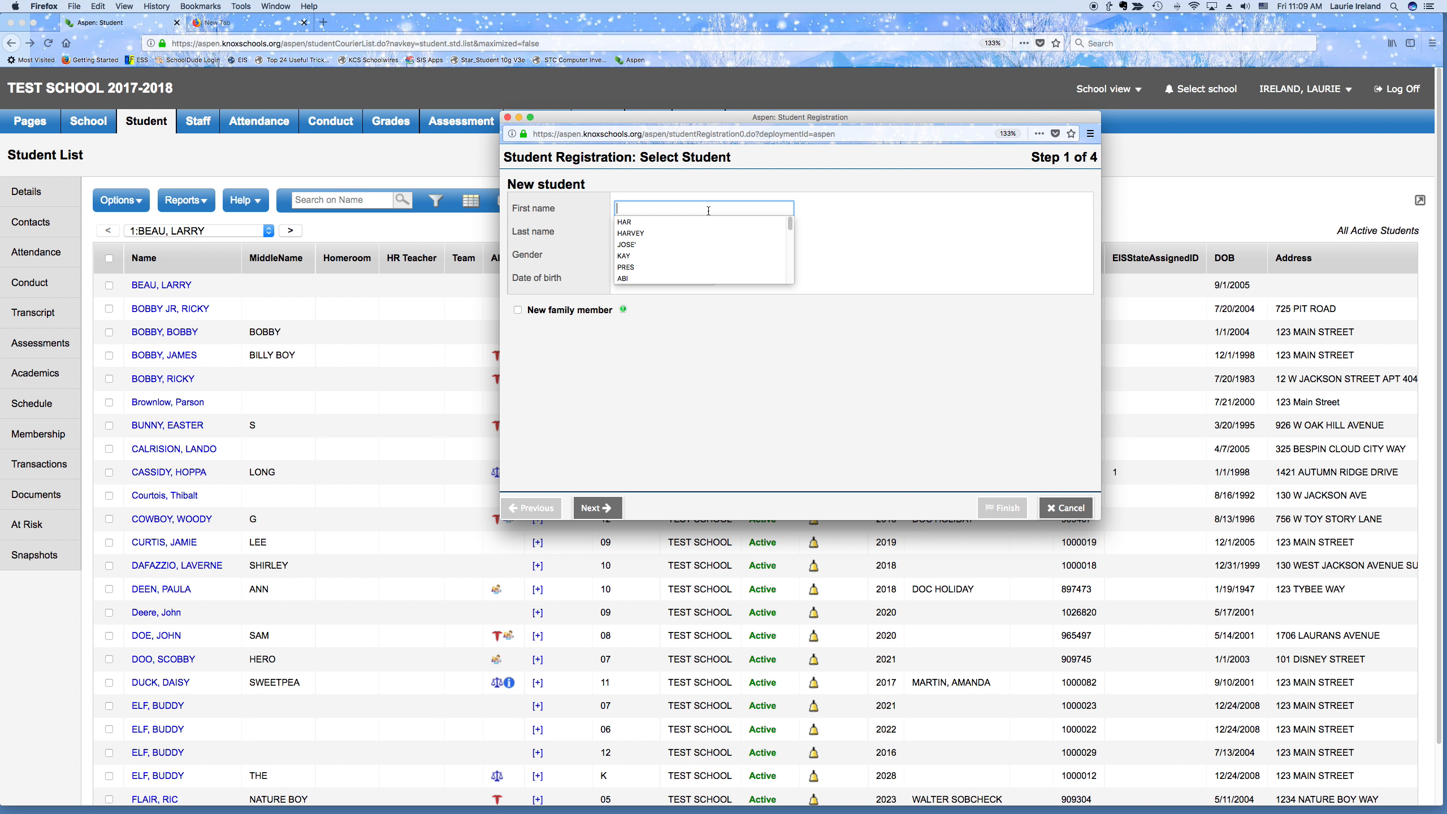
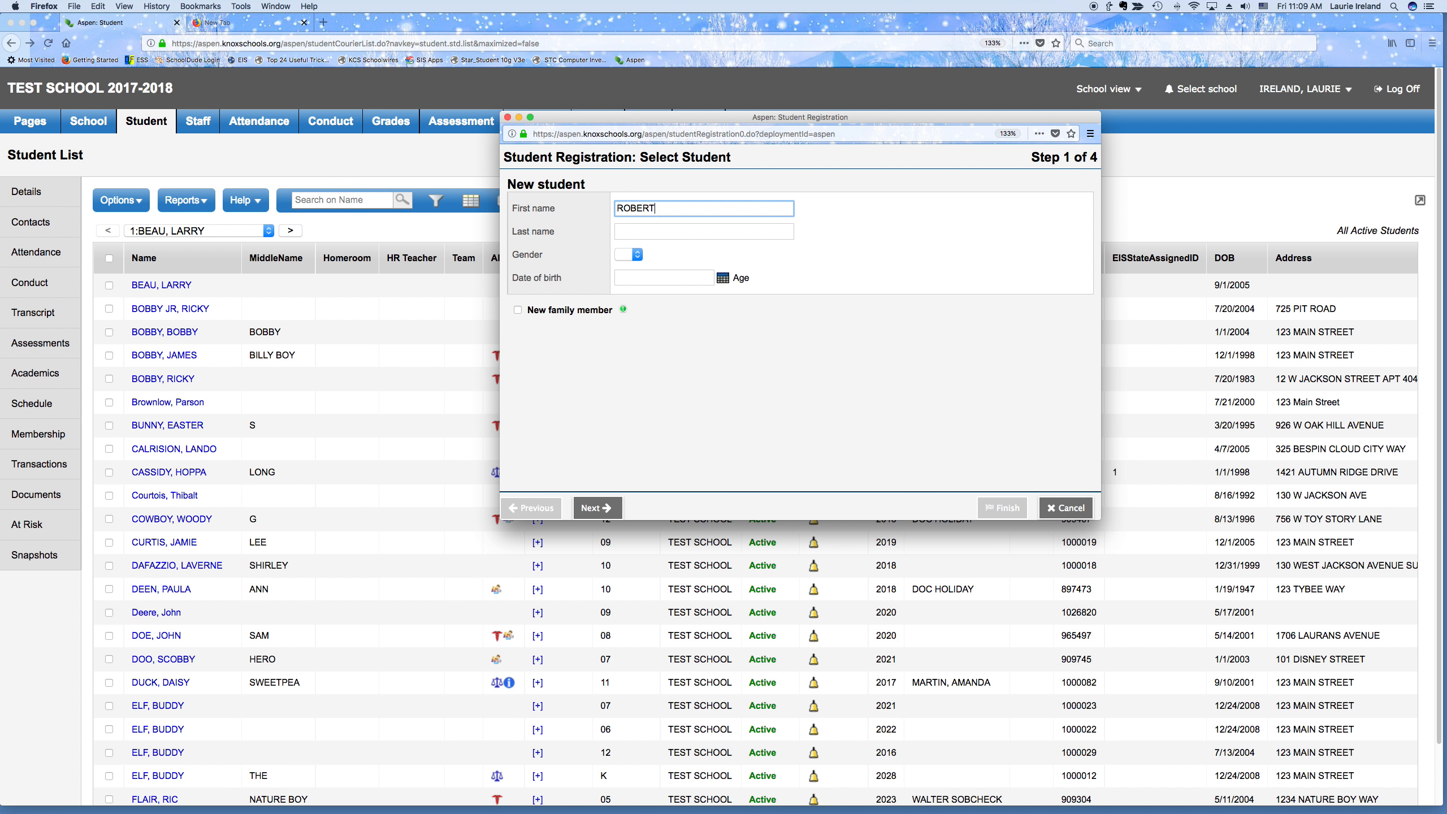
pyautogui.press('Tab')
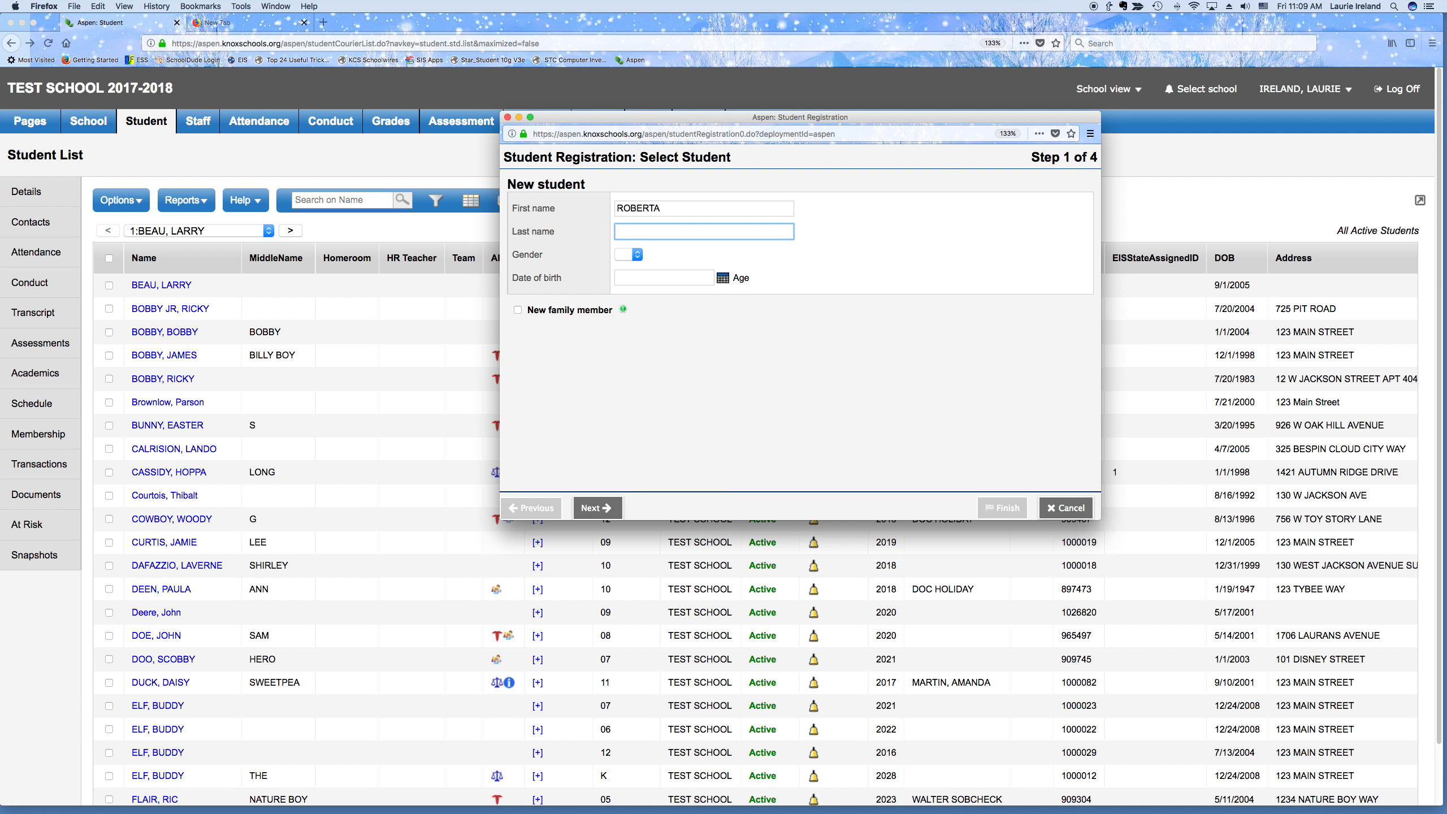
pyautogui.press('Tab')
# Set gender to F and date of birth to 01/01/2004, then advance to Demographics
pyautogui.press('f')
pyautogui.press('Tab')
pyautogui.write('01/01/2004')
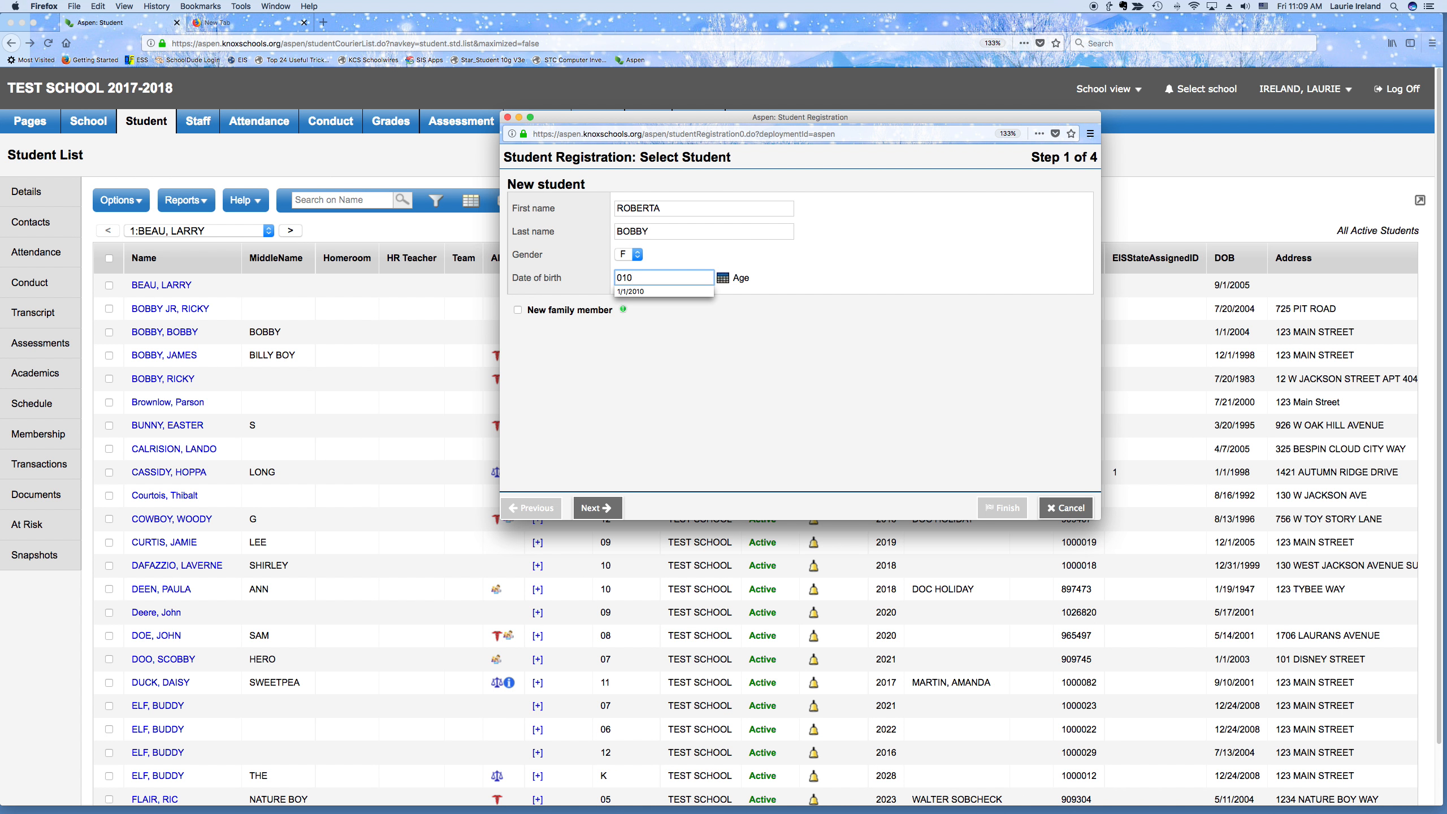
pyautogui.press('Tab')
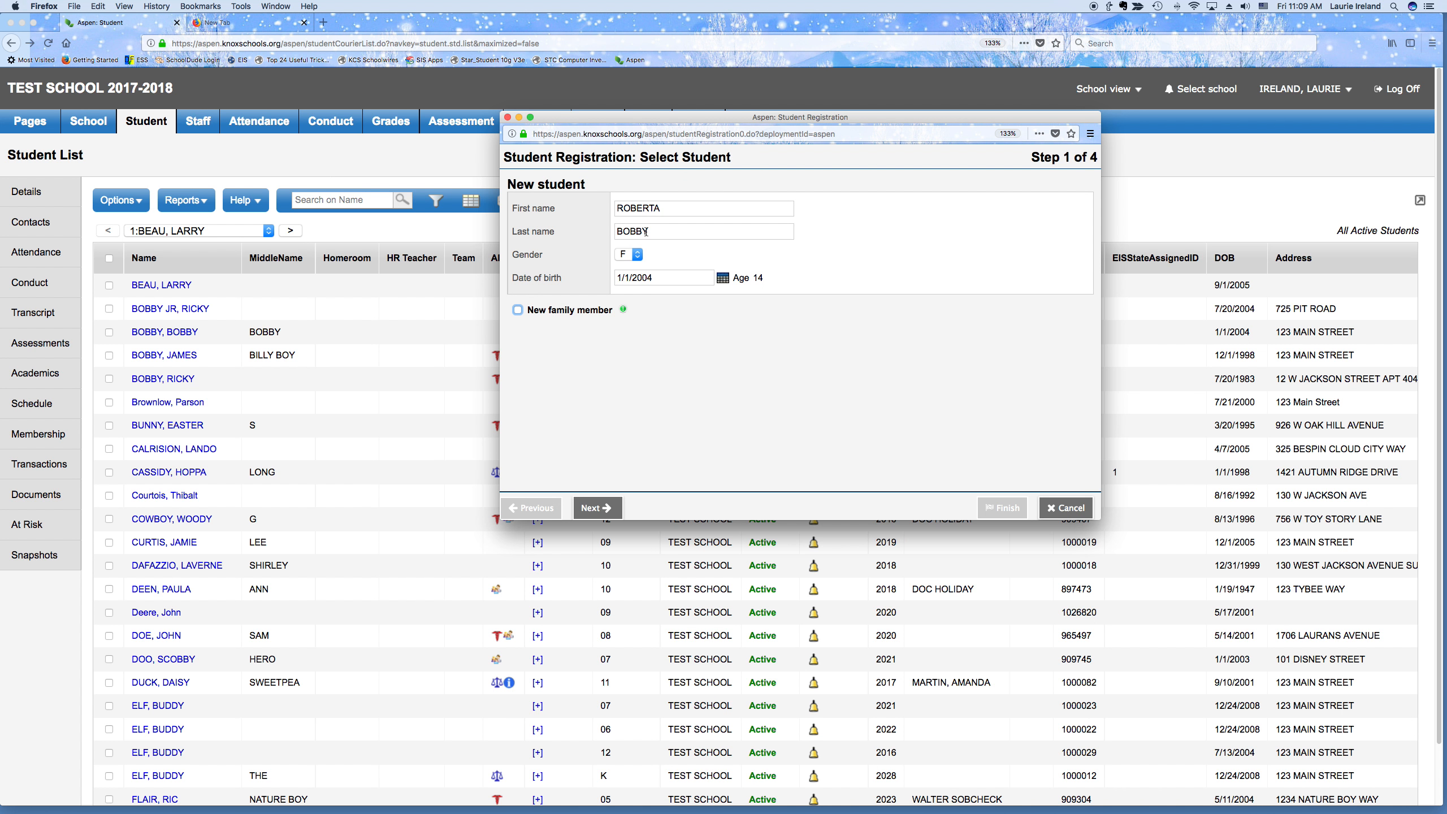
pyautogui.click(596, 509)
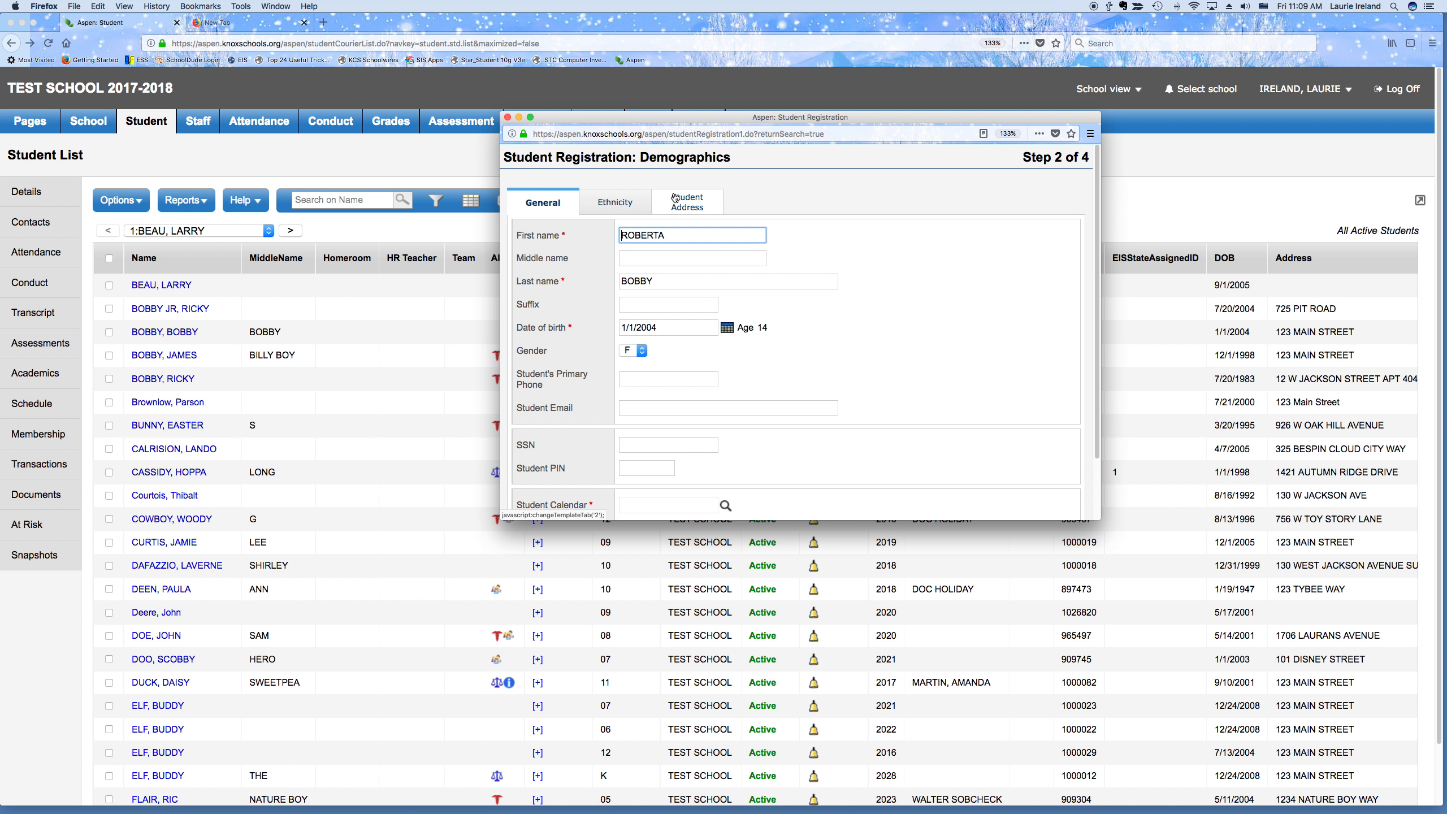
# Enter the student's middle name in the Demographics form
pyautogui.click(642, 252)
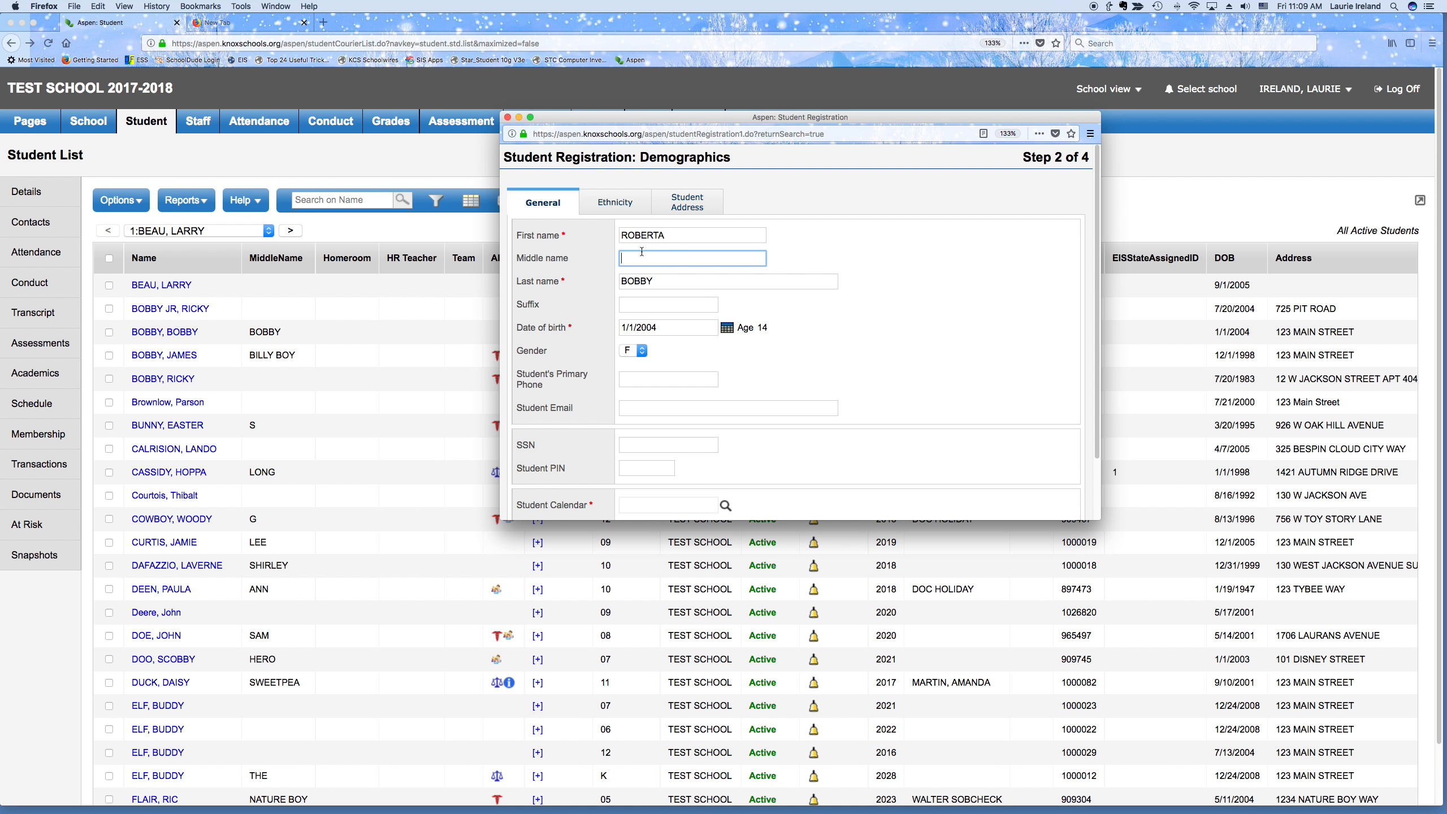
pyautogui.write('ROBBI')
pyautogui.press('Tab')
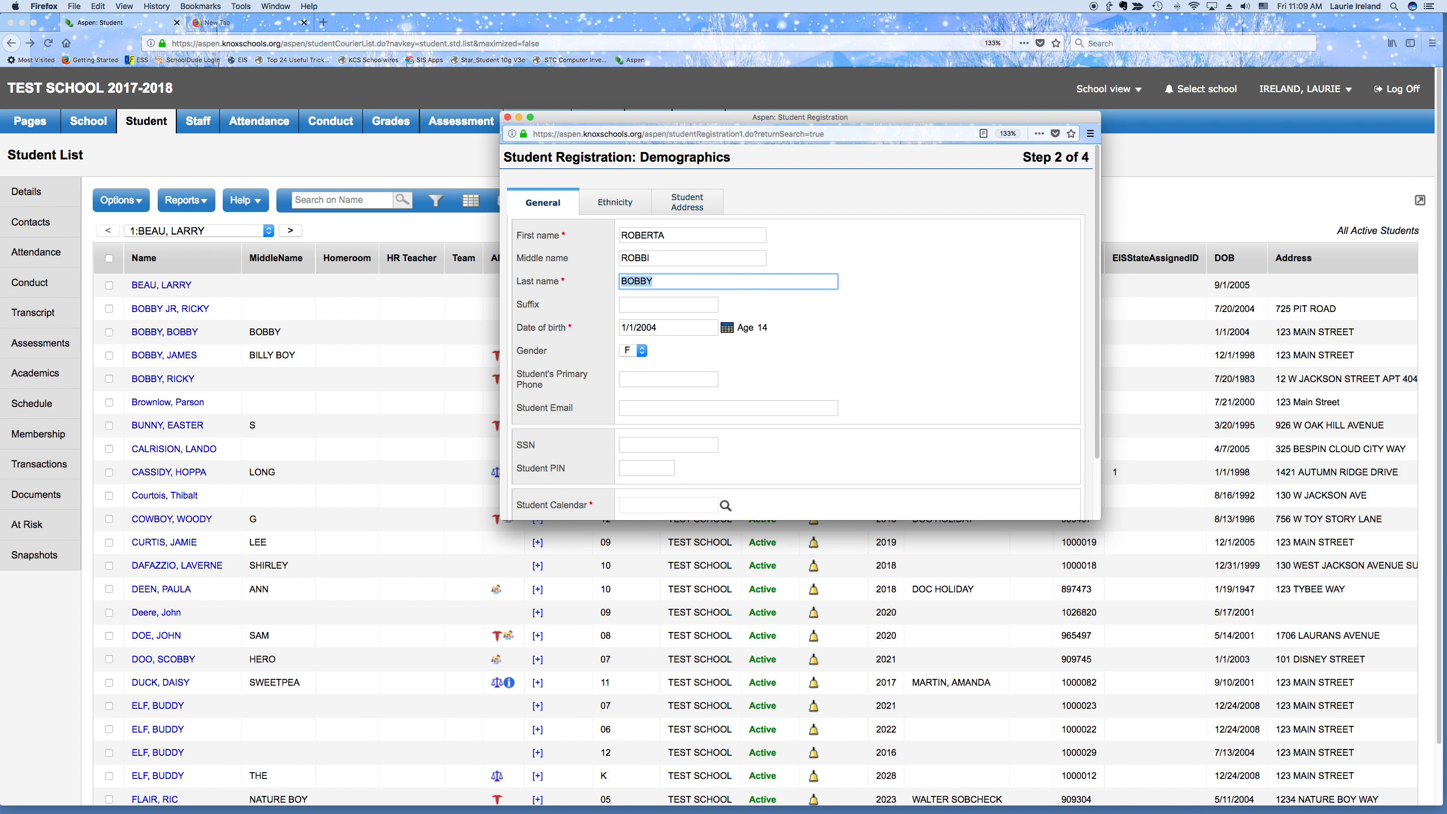
pyautogui.press('Tab')
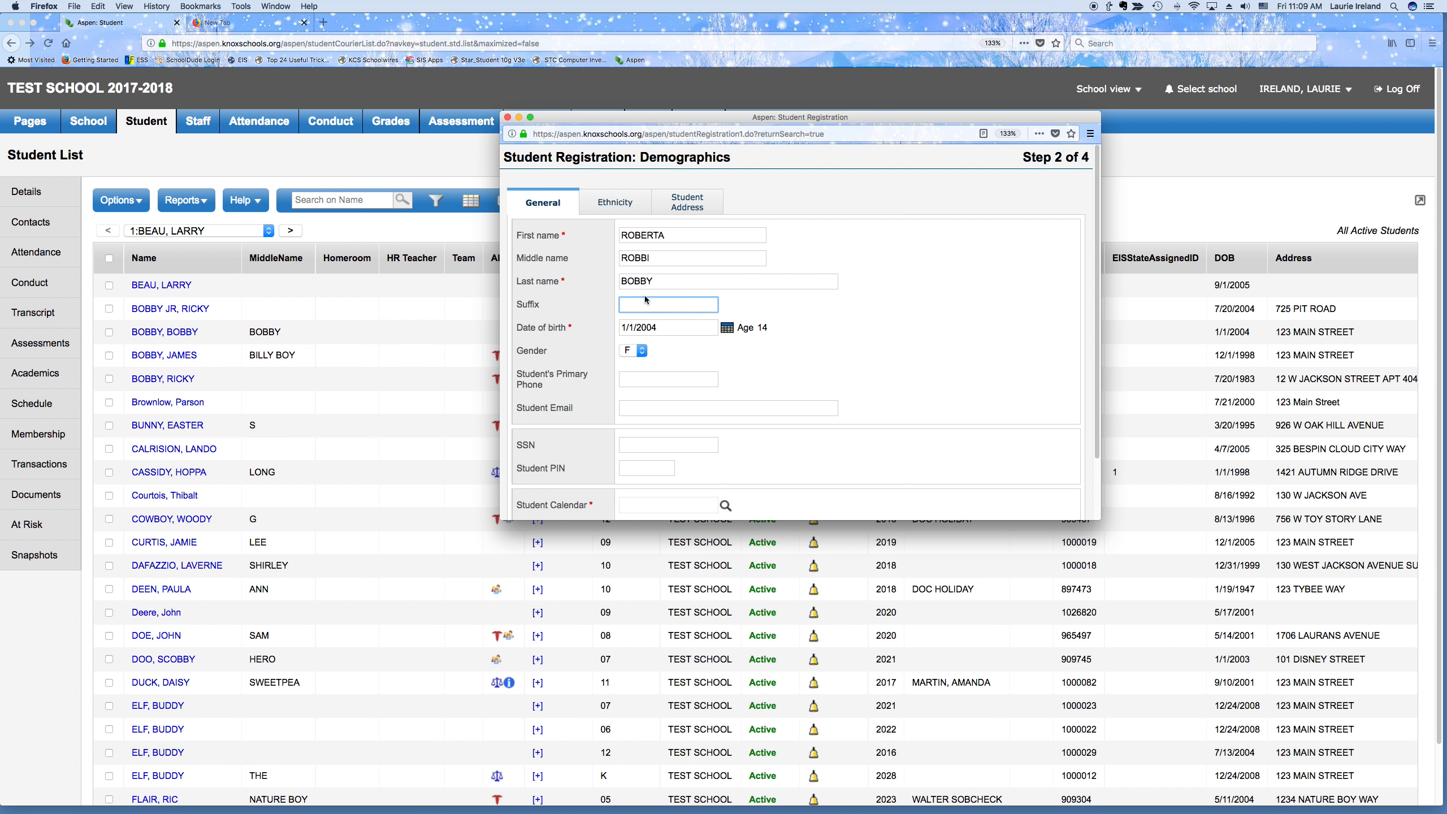
# Clean up the last name and set the name suffix to JR
pyautogui.click(665, 281)
pyautogui.write(', ')
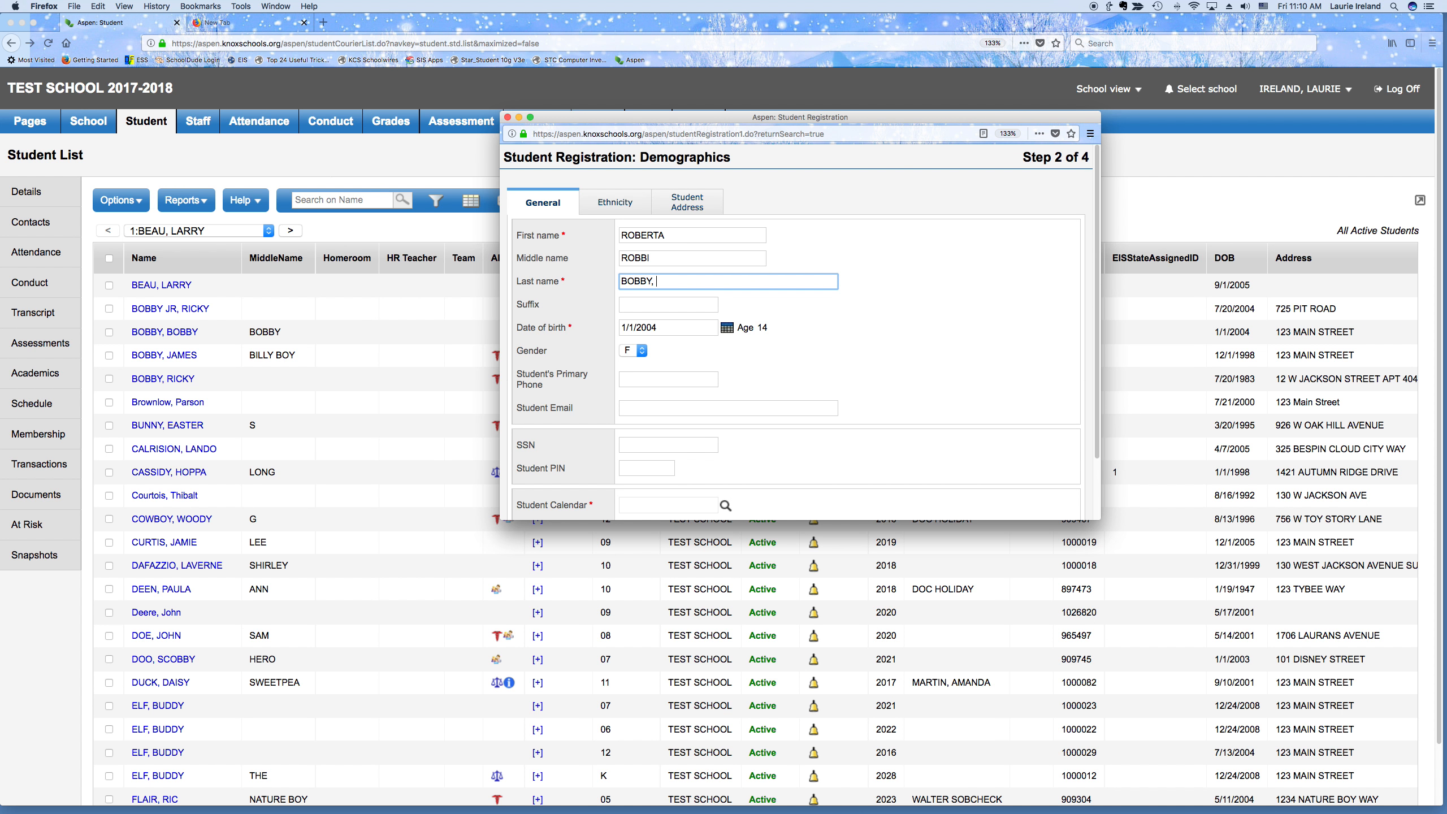
pyautogui.write('JR')
pyautogui.press('BackSpace')
pyautogui.click(631, 307)
pyautogui.write('JR')
pyautogui.press('Tab')
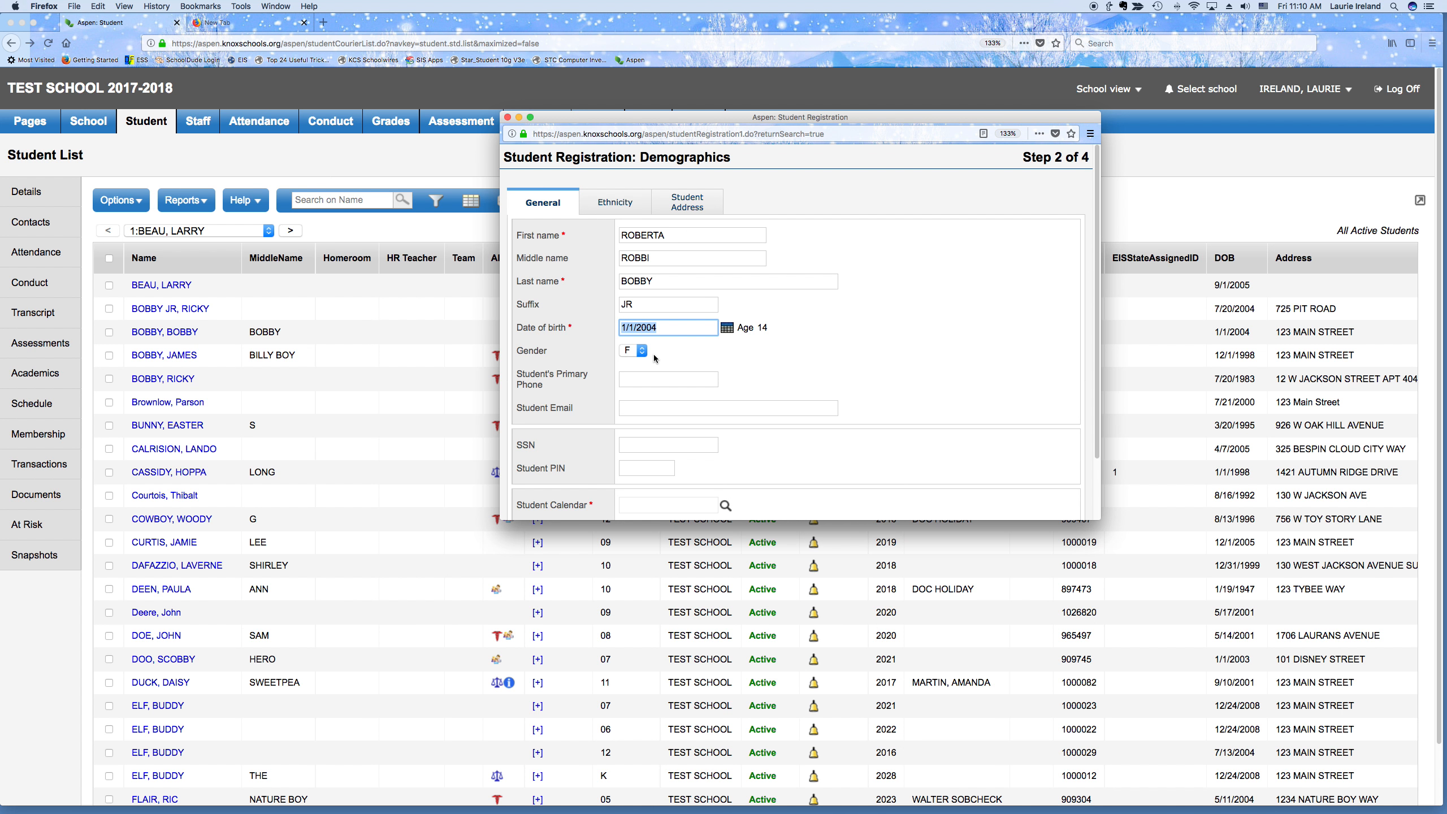
pyautogui.click(643, 385)
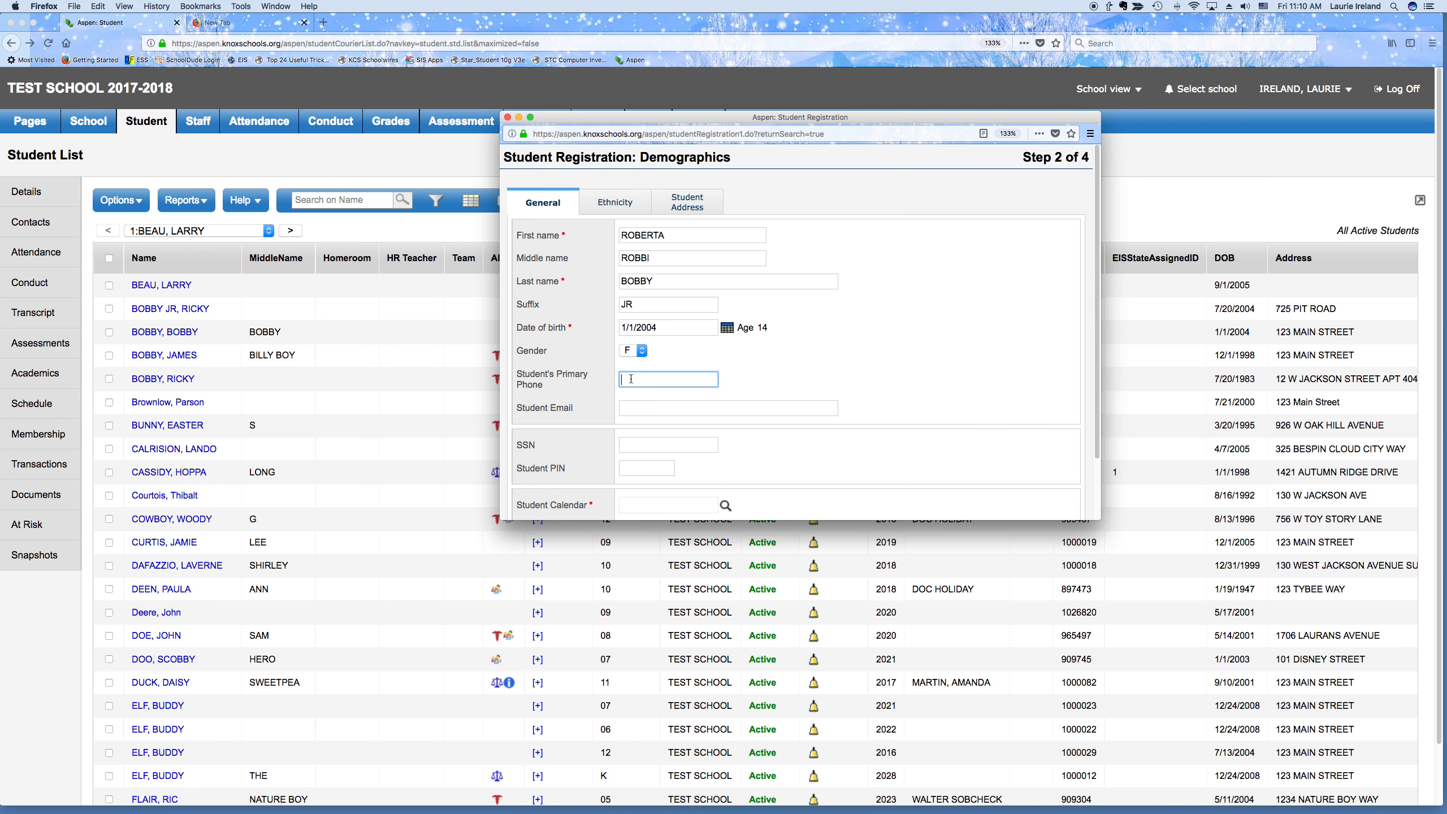
pyautogui.click(630, 408)
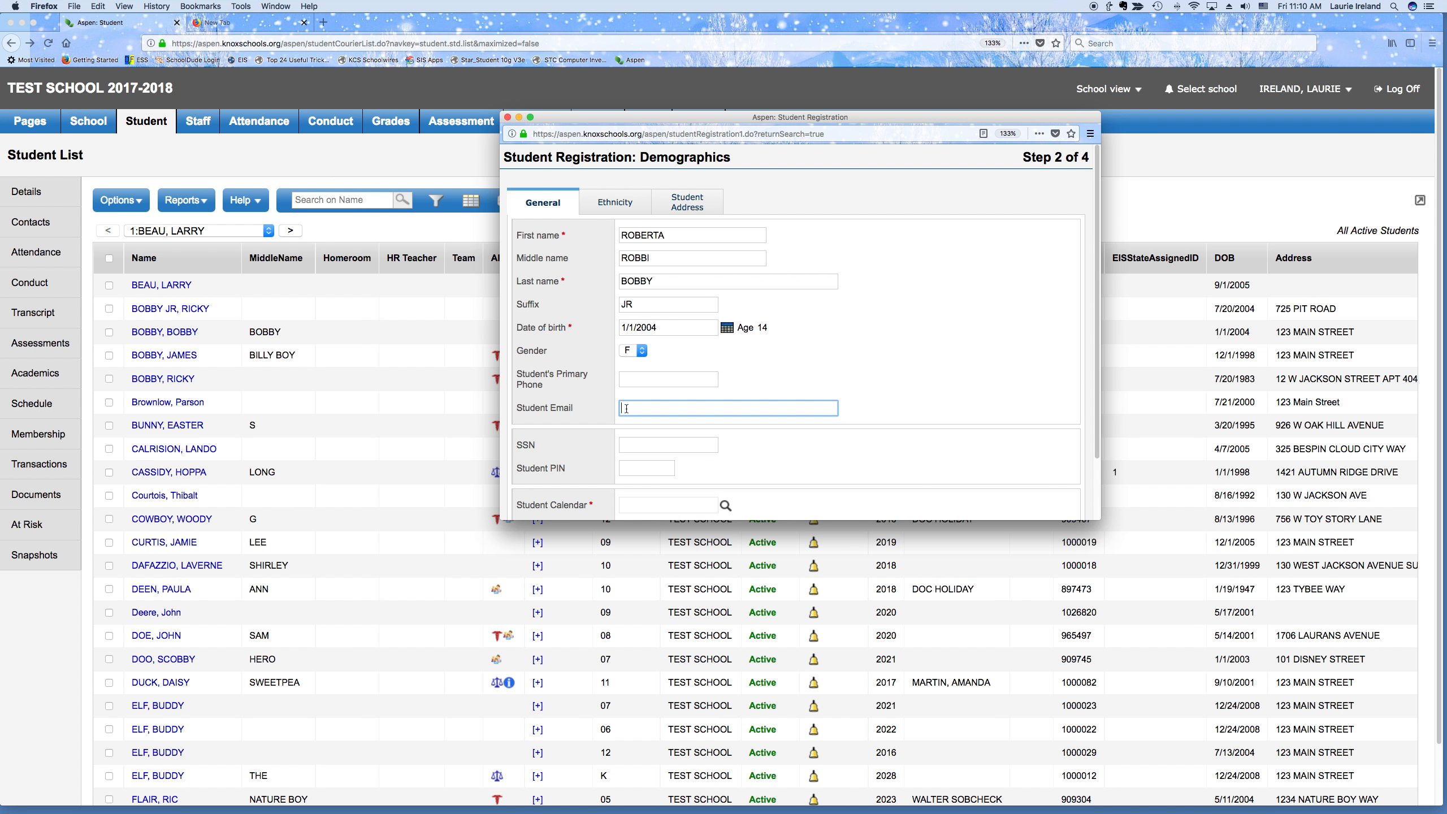
# Enter the student's PIN in the Student PIN field
pyautogui.scroll(-3, 626, 408)
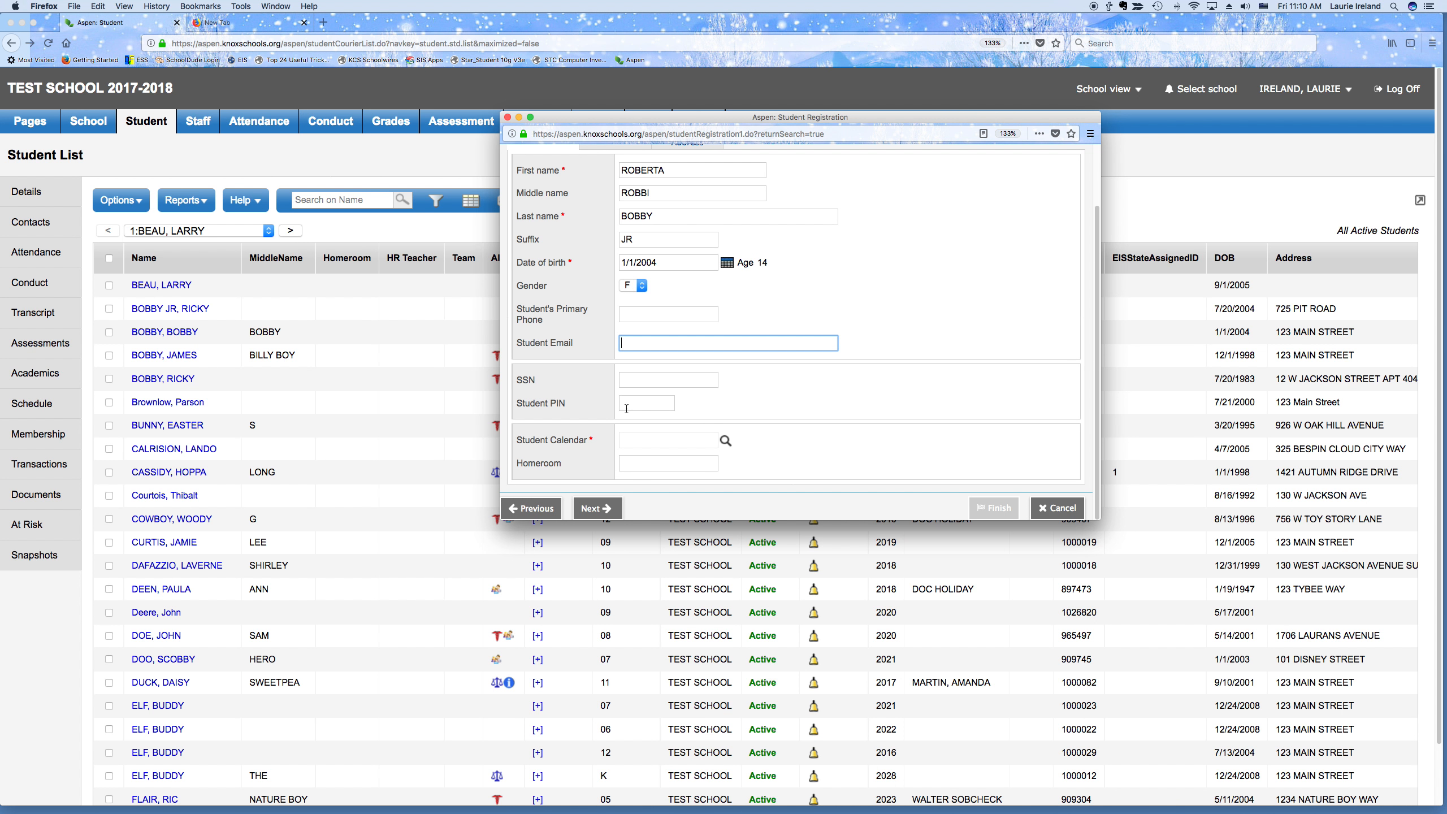
pyautogui.click(638, 376)
pyautogui.click(630, 402)
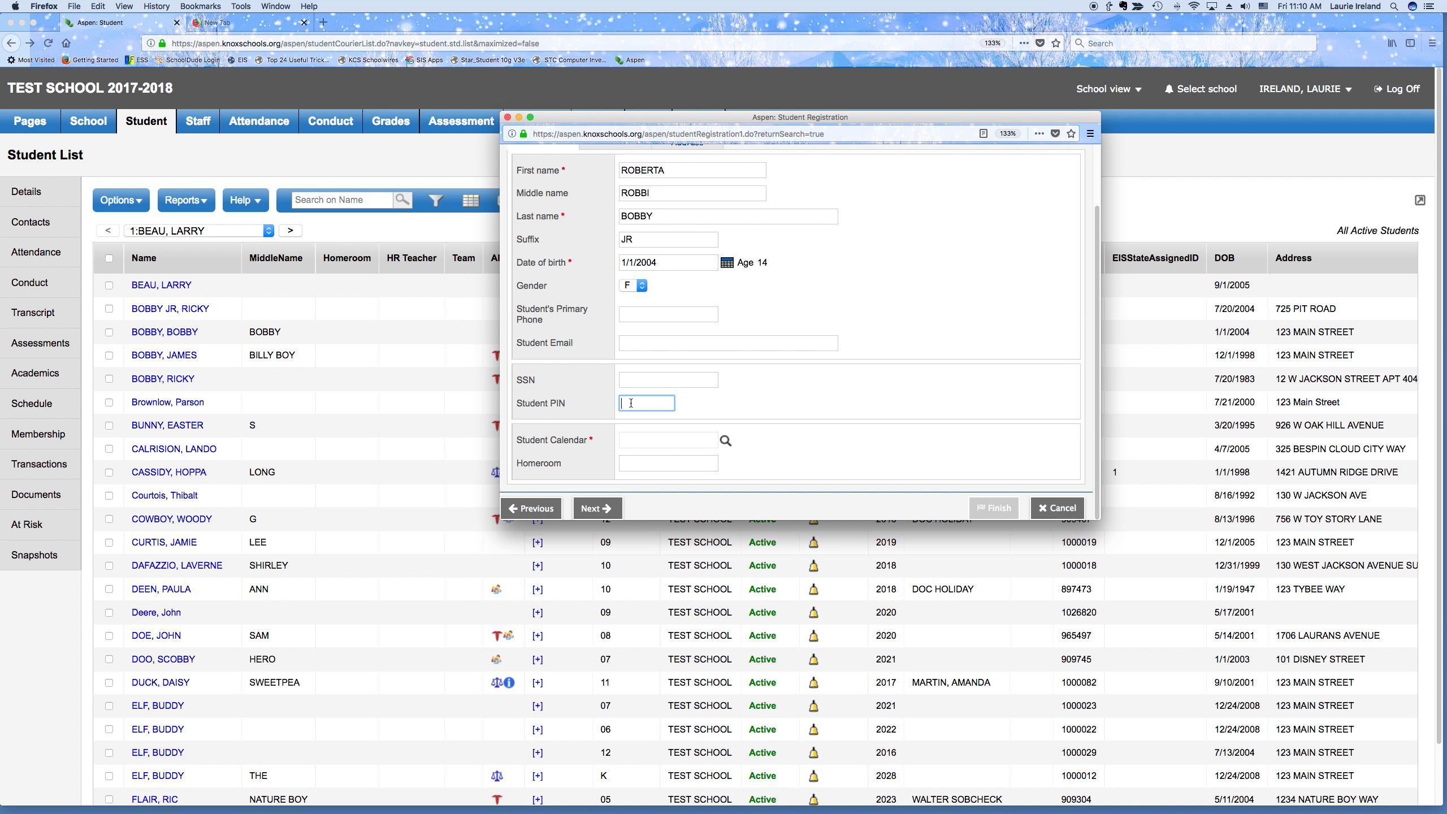
pyautogui.click(630, 377)
pyautogui.click(629, 399)
pyautogui.click(626, 381)
pyautogui.click(632, 402)
pyautogui.press('Tab')
# Assign student calendar 1 from the Student Calendar picklist
pyautogui.click(725, 441)
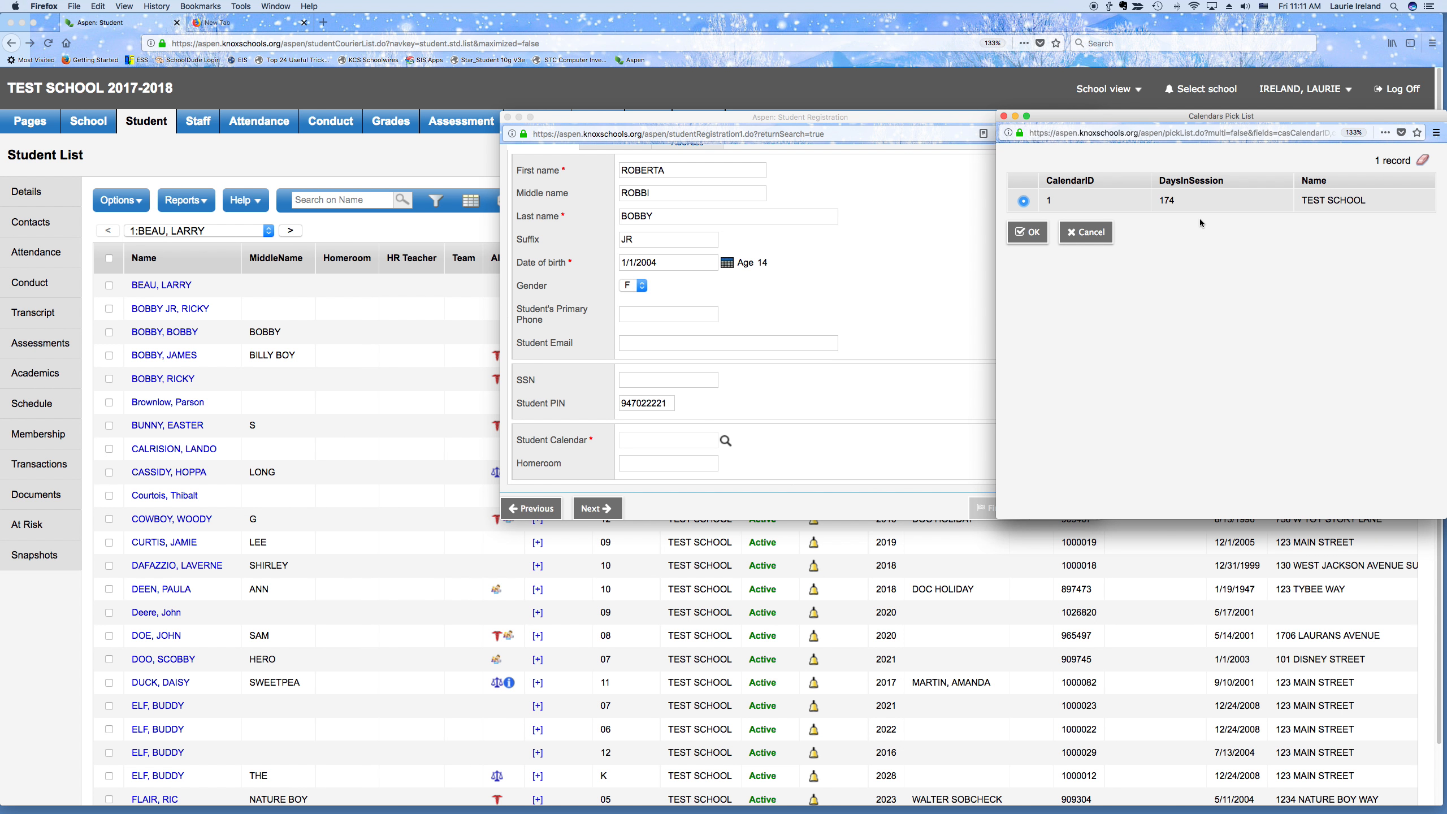
pyautogui.click(1029, 231)
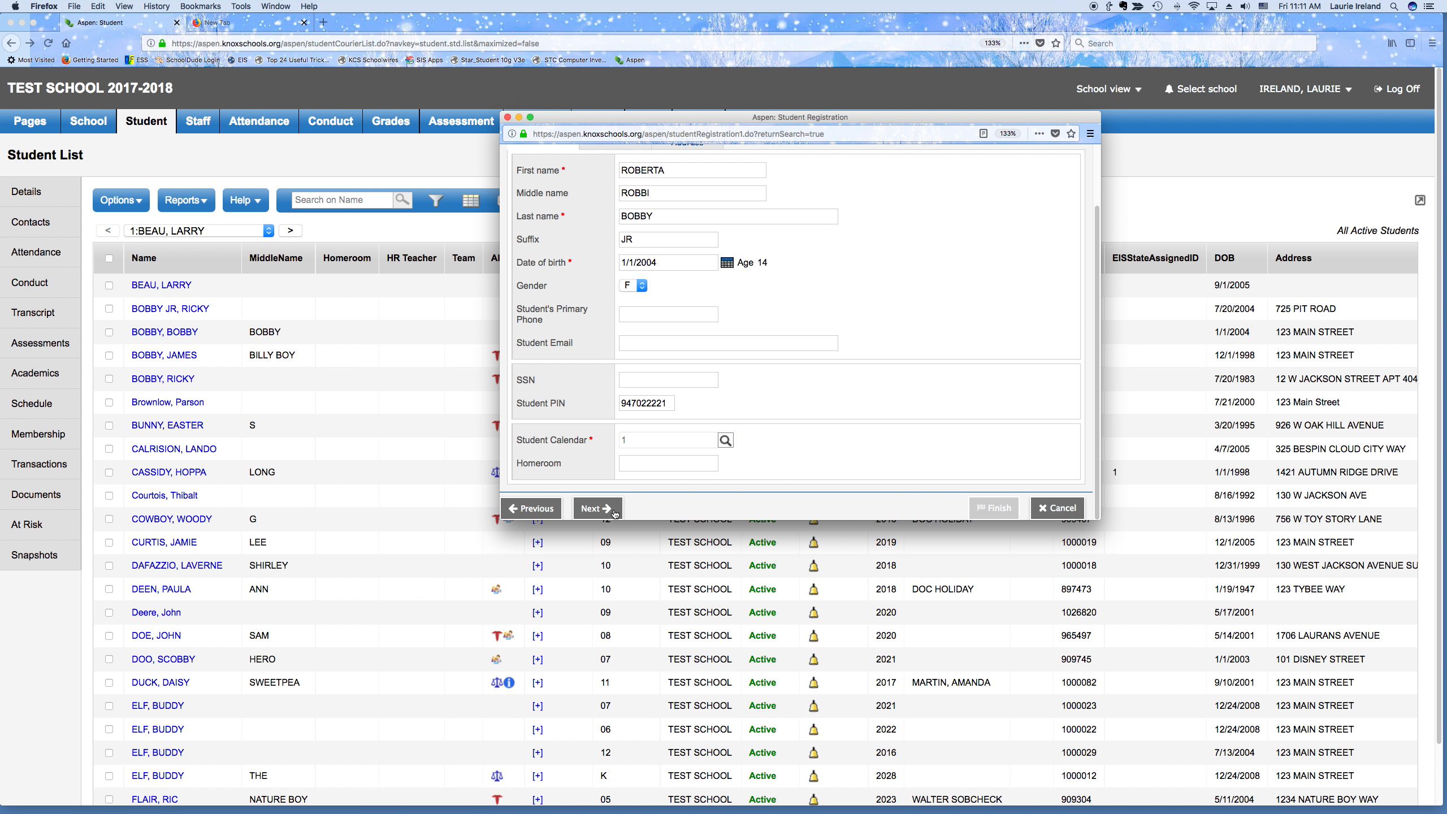
pyautogui.click(653, 465)
pyautogui.scroll(3, 651, 461)
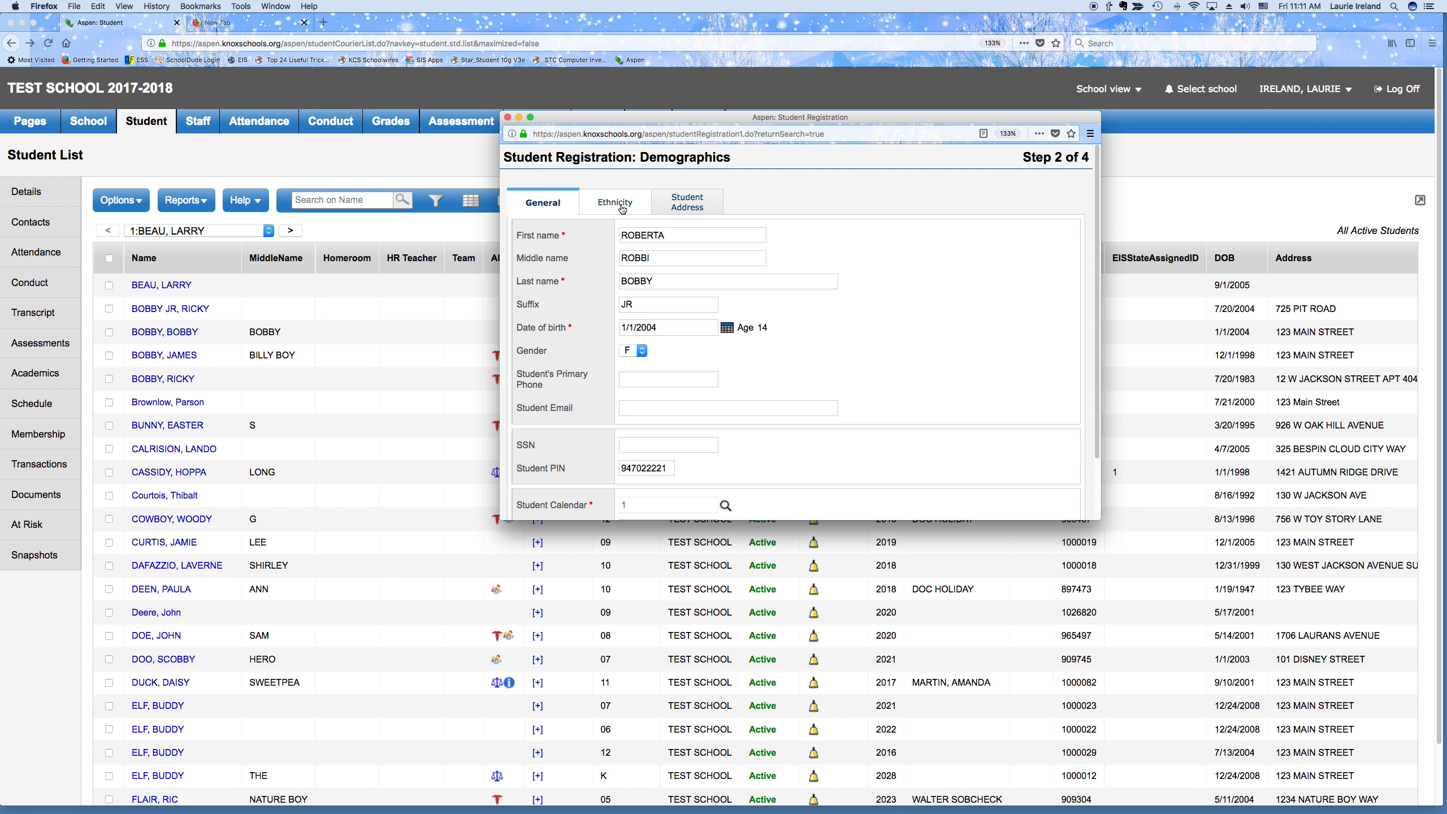
pyautogui.click(617, 205)
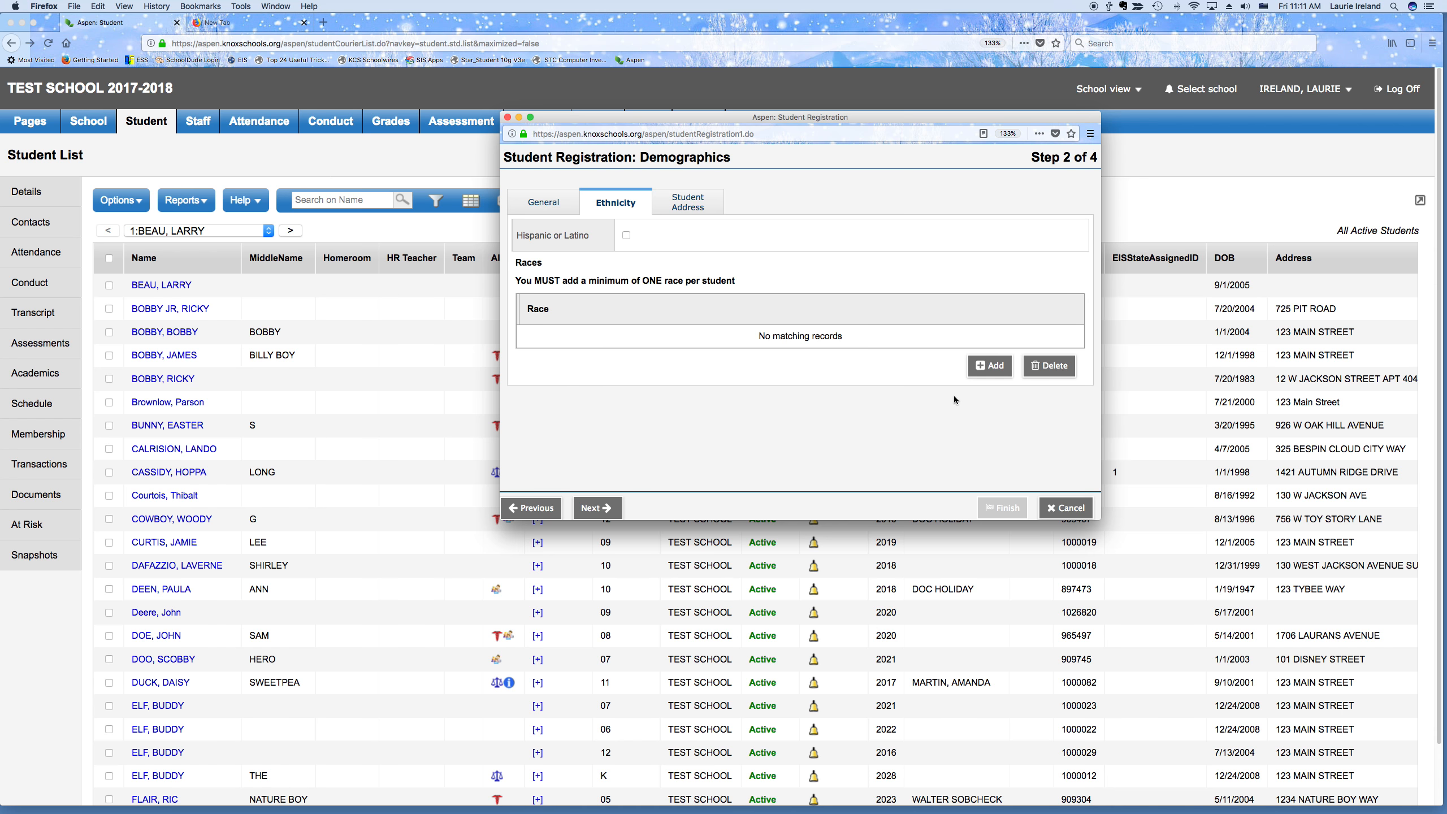
# Add White to the student's Races list, leaving Hispanic or Latino unchecked
pyautogui.click(987, 366)
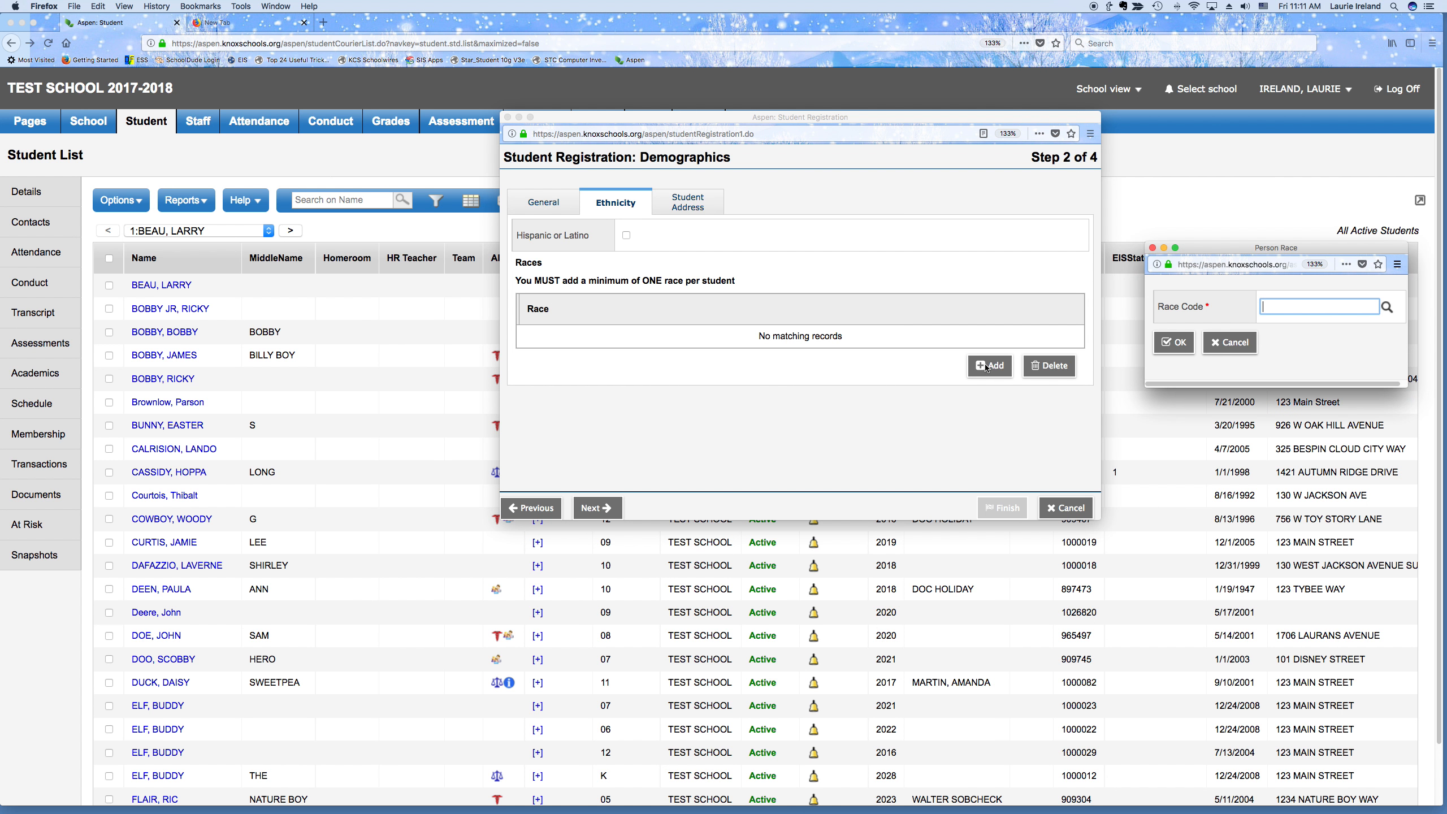
pyautogui.click(1389, 307)
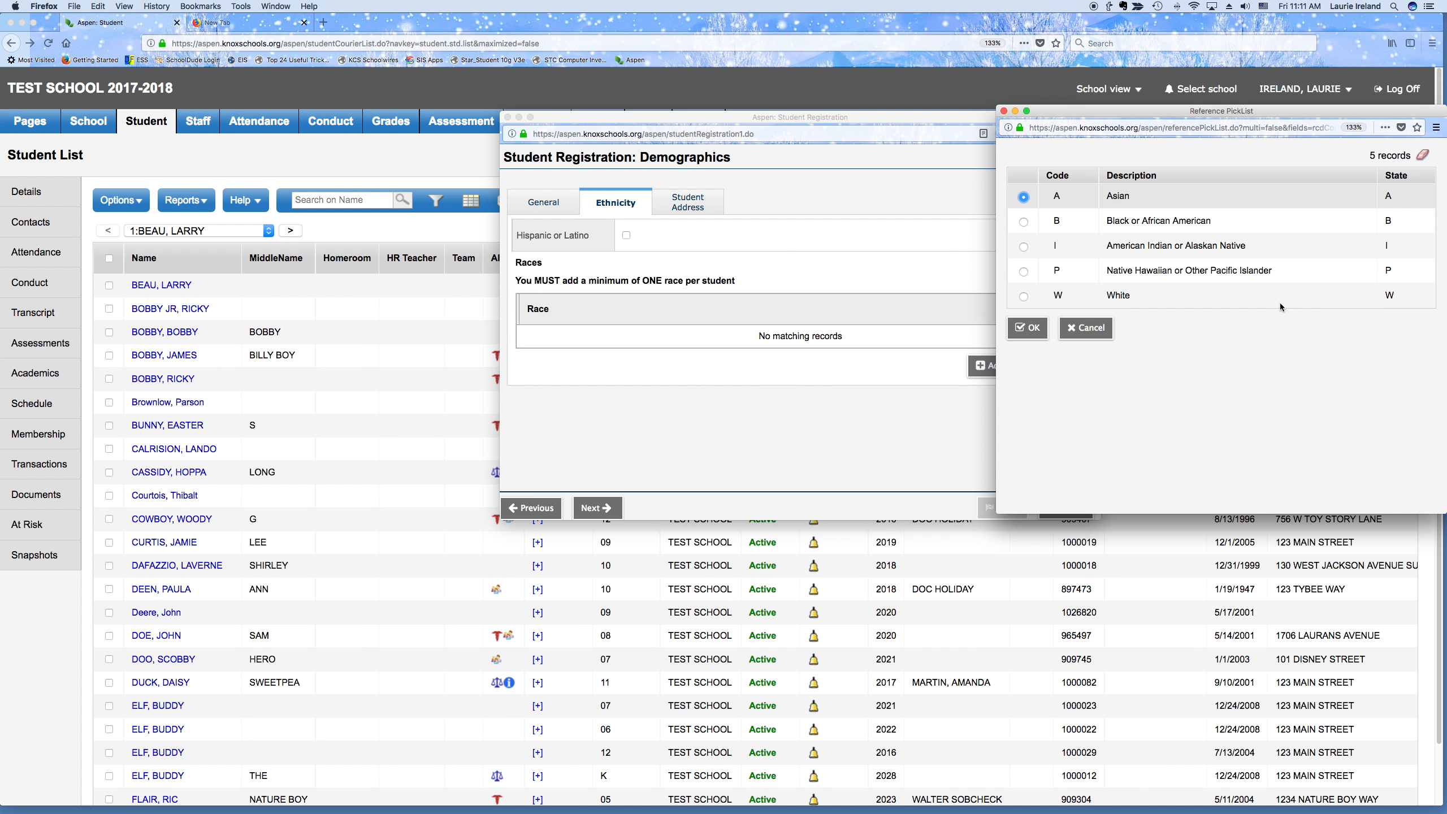
pyautogui.click(1023, 296)
pyautogui.click(1028, 328)
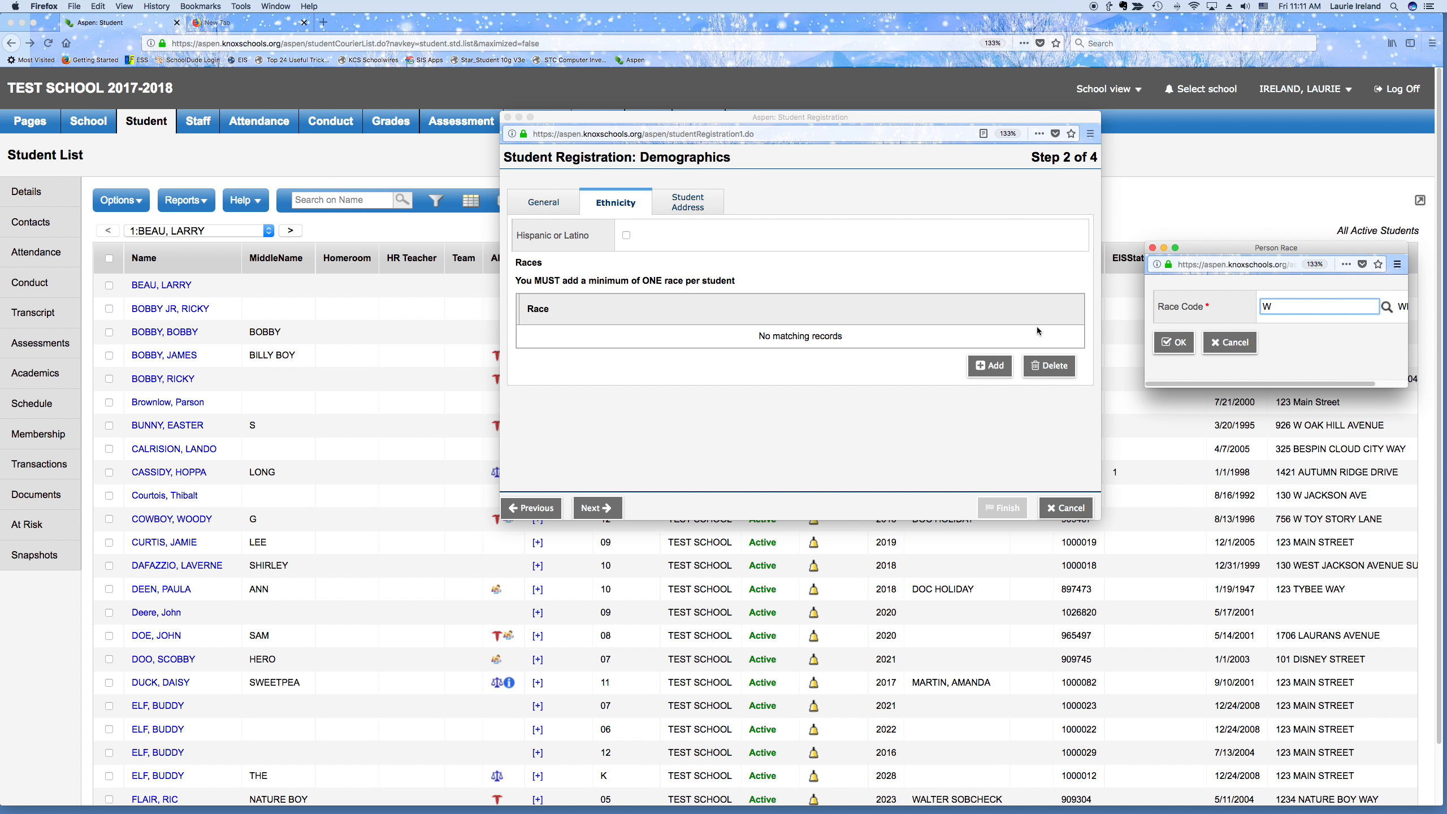
pyautogui.click(1173, 343)
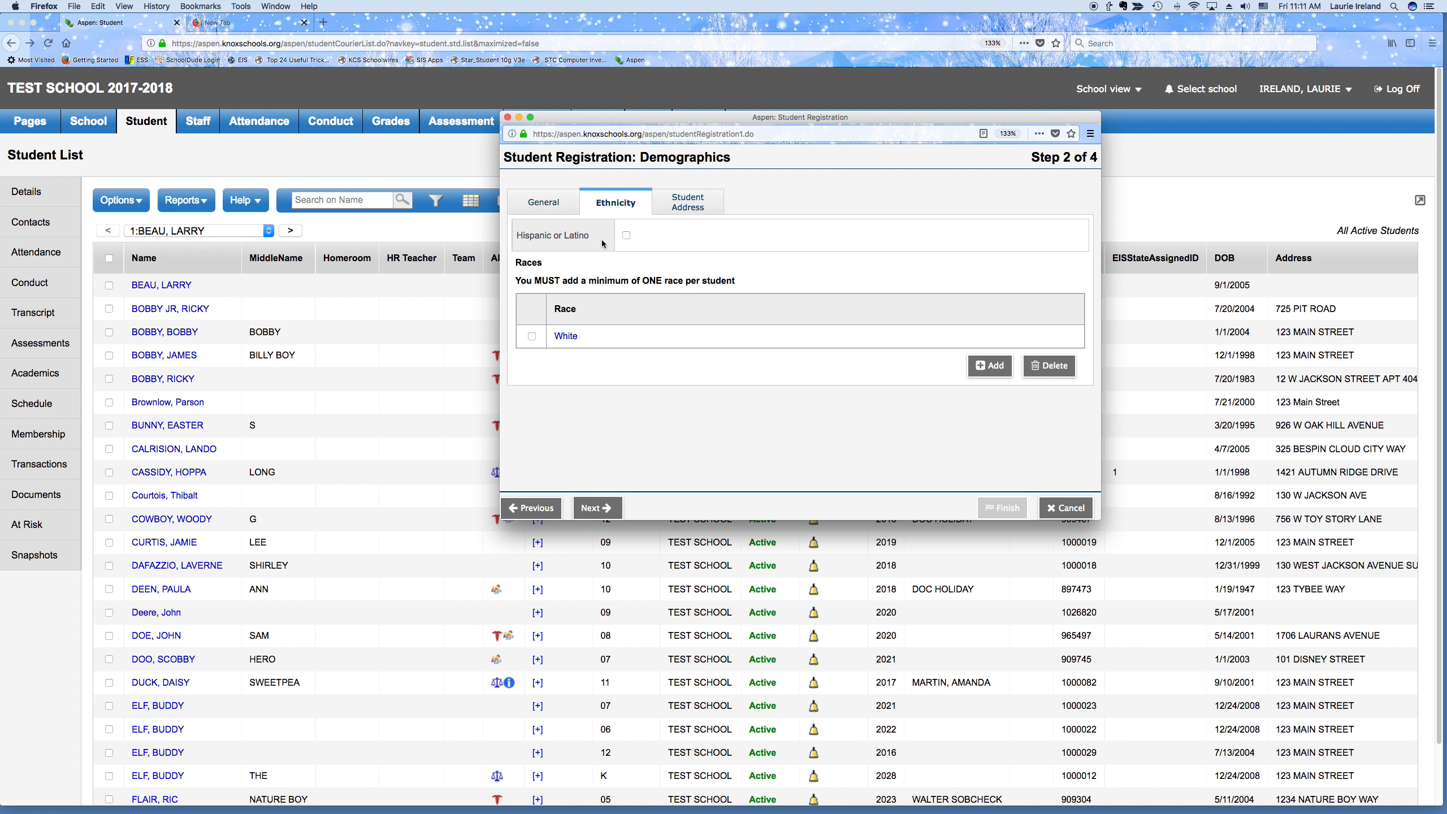
pyautogui.click(626, 235)
pyautogui.click(626, 235)
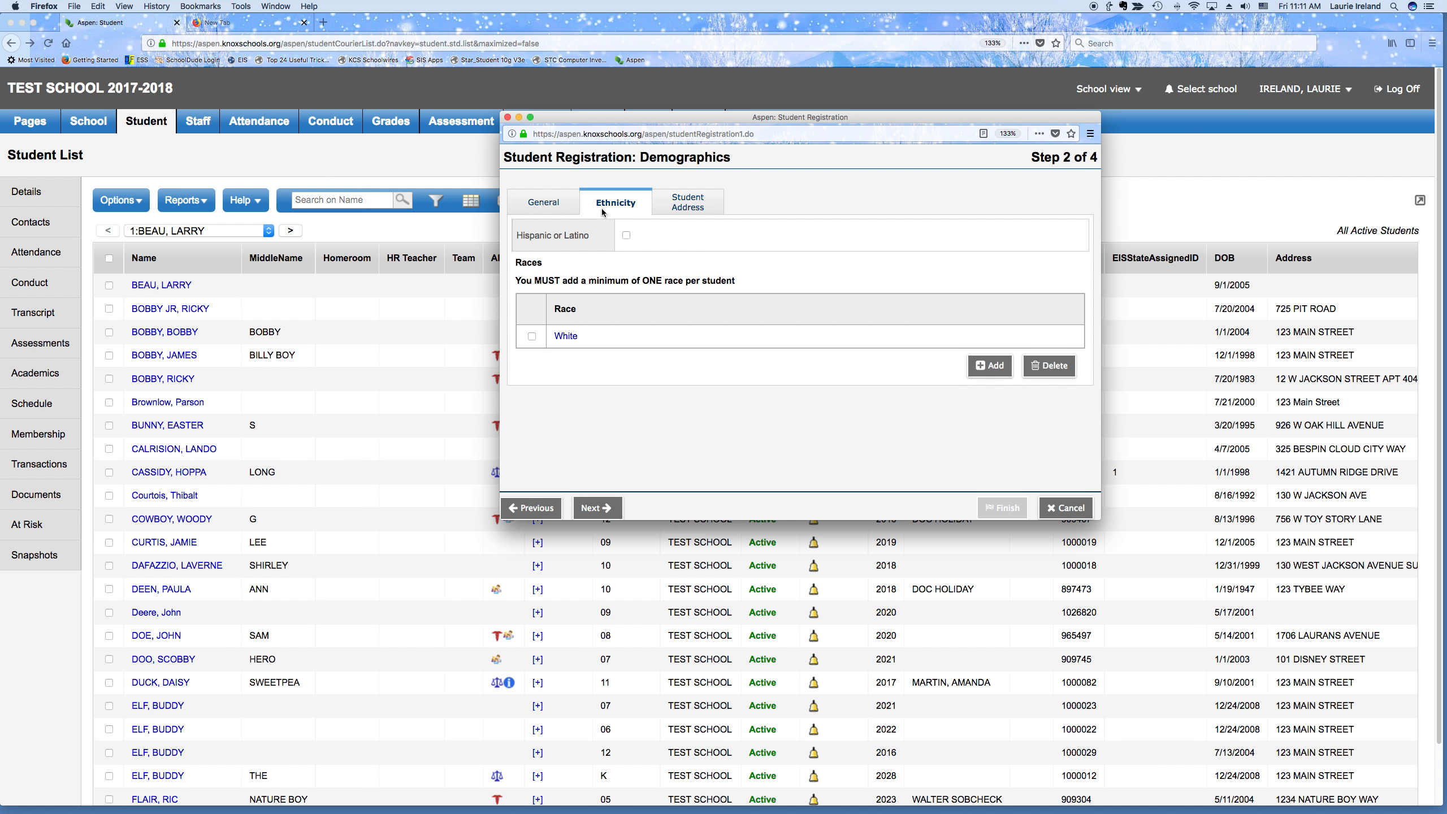
# Enter the student's physical street address, city, state and ZIP on the Student Address tab
pyautogui.click(692, 204)
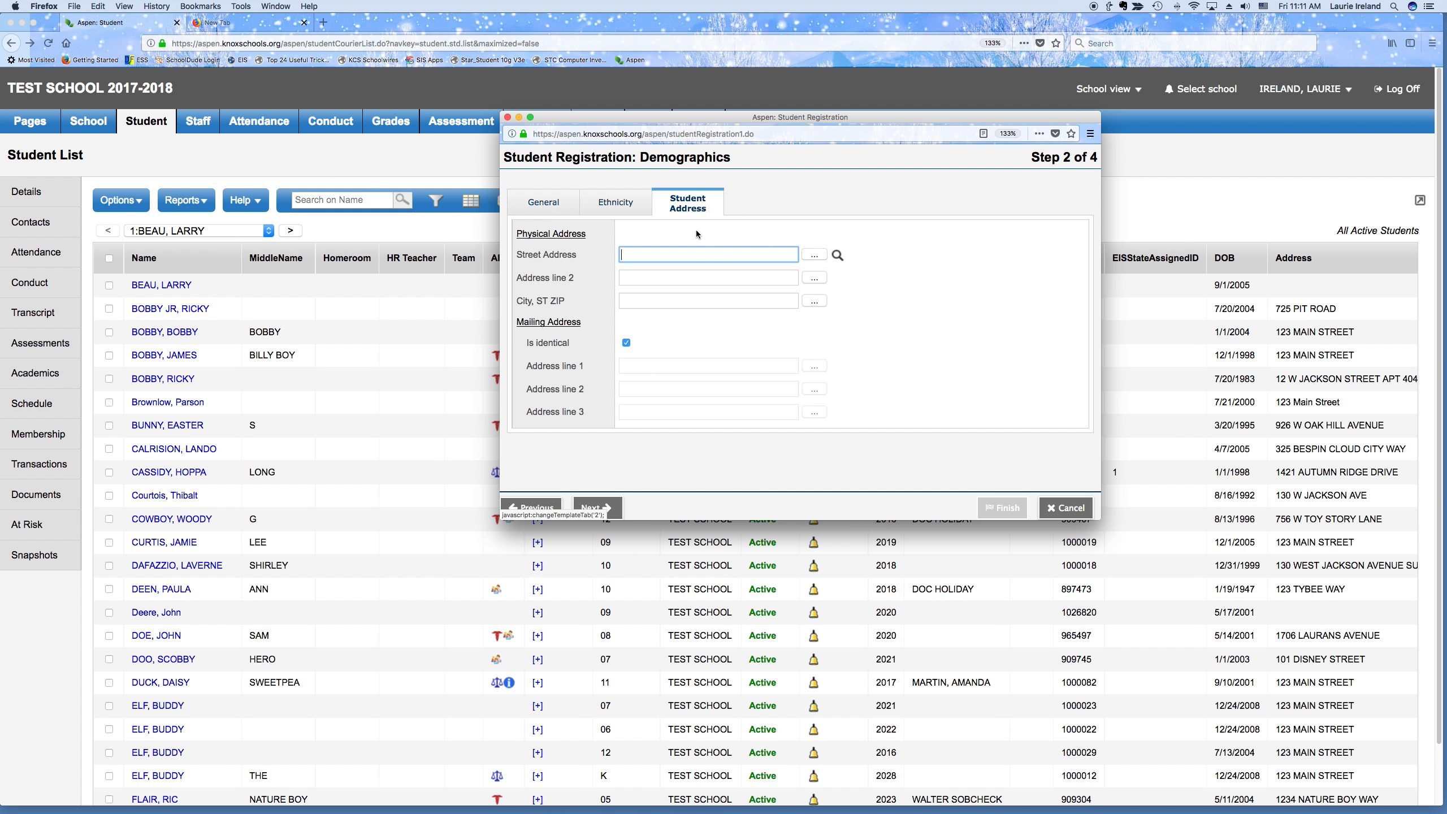
pyautogui.write('123')
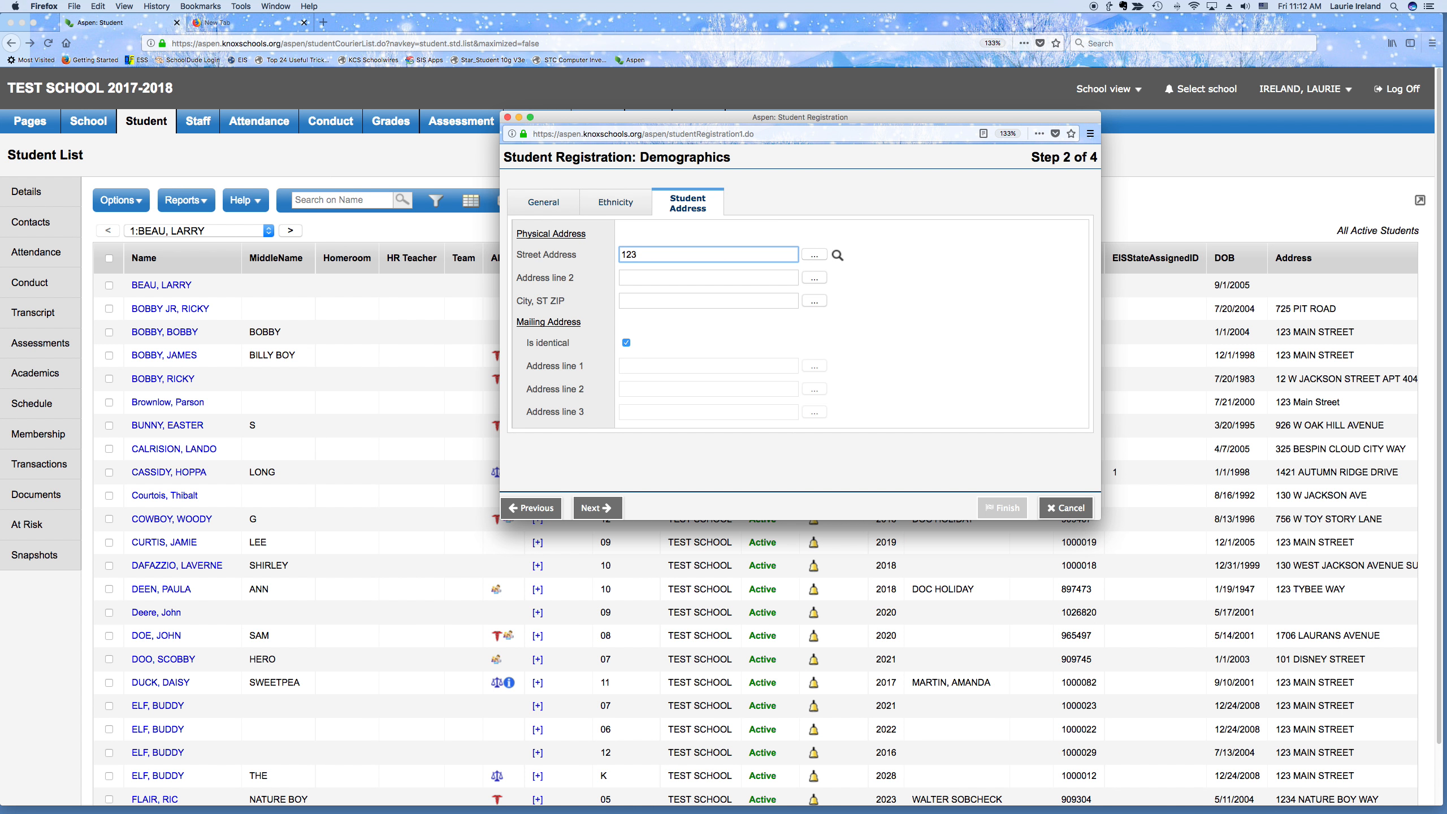
pyautogui.write(' MAIN STREET')
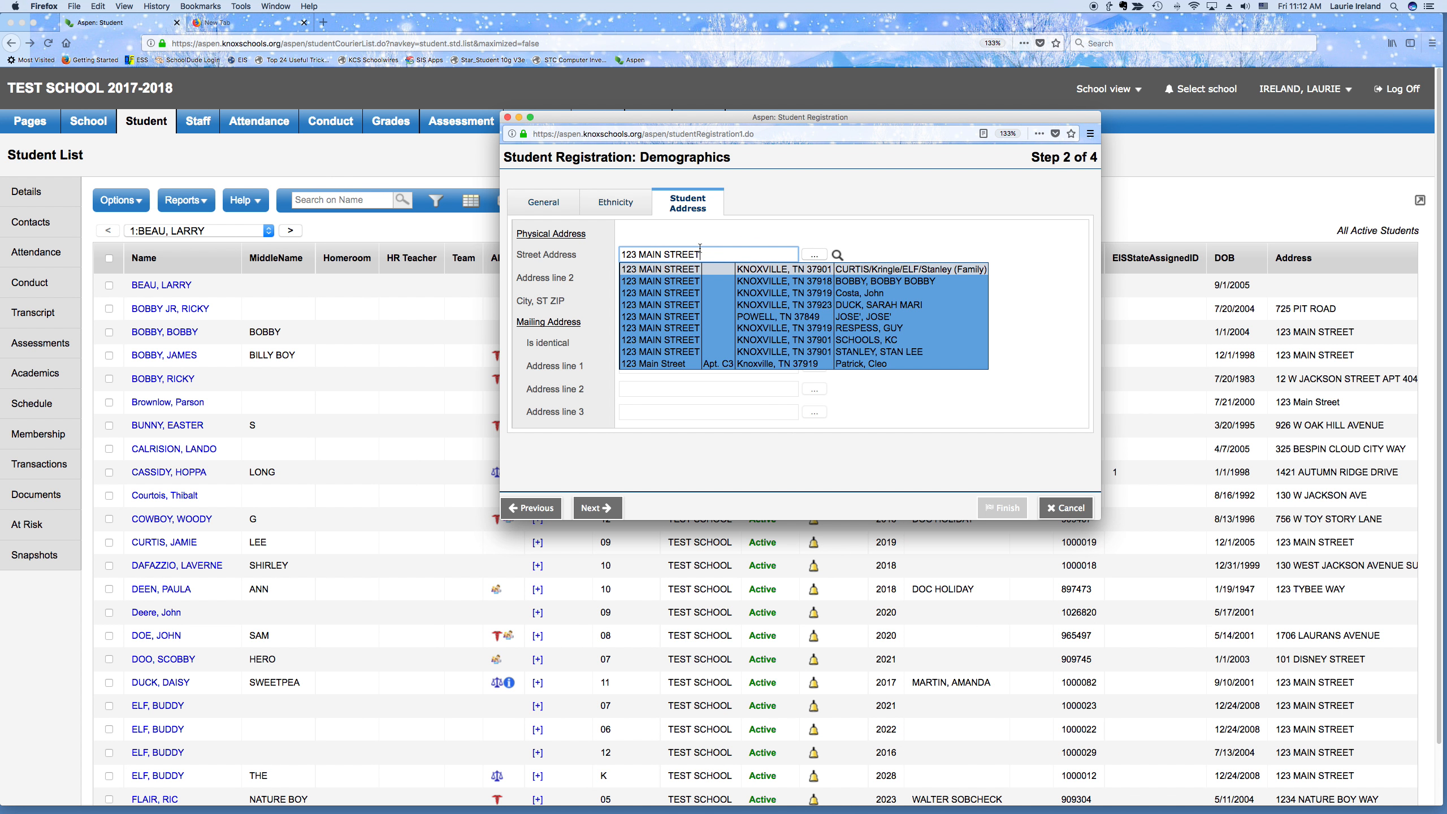
pyautogui.press('Tab')
pyautogui.press('Tab')
pyautogui.press('Tab')
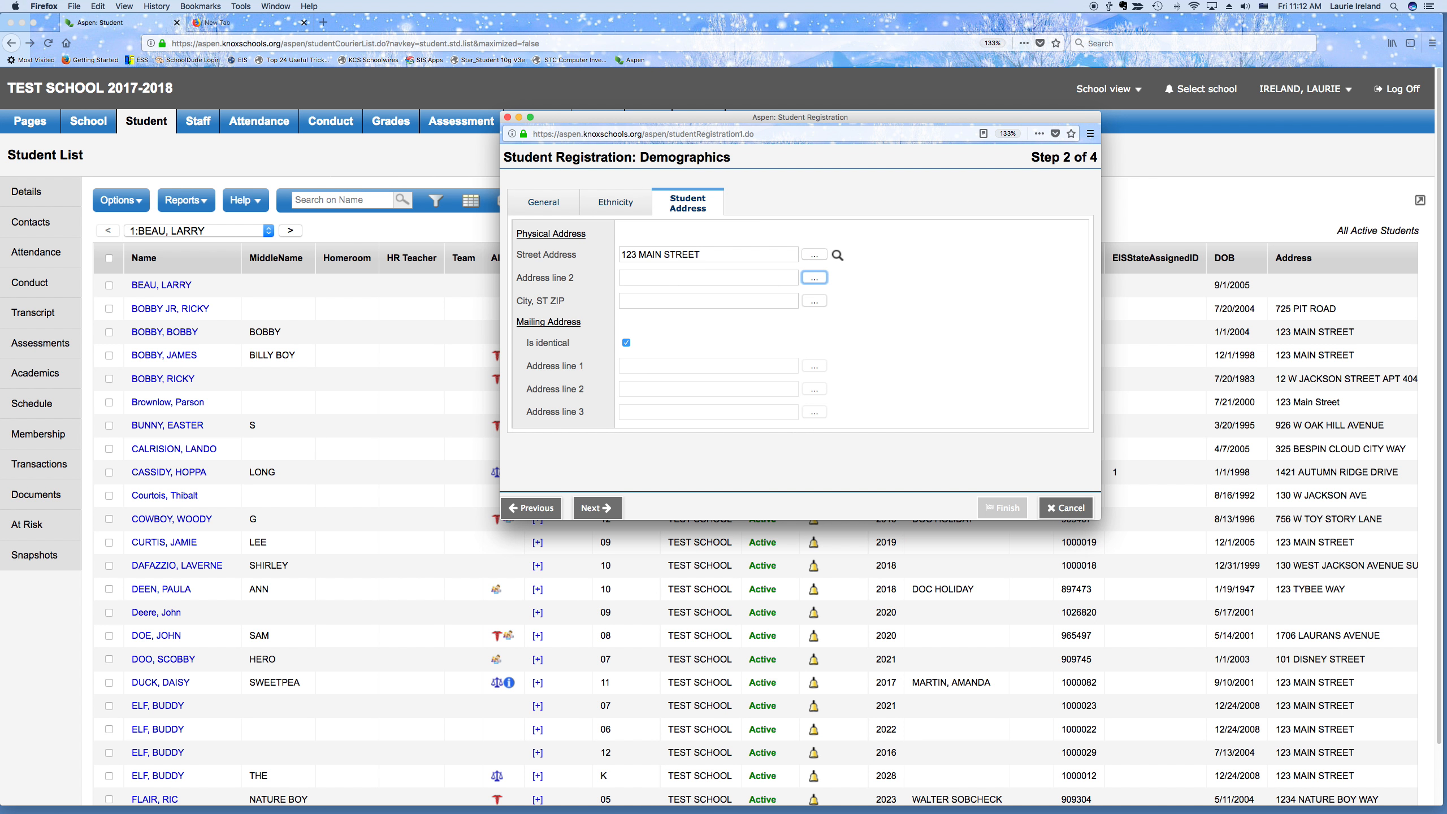
pyautogui.press('Tab')
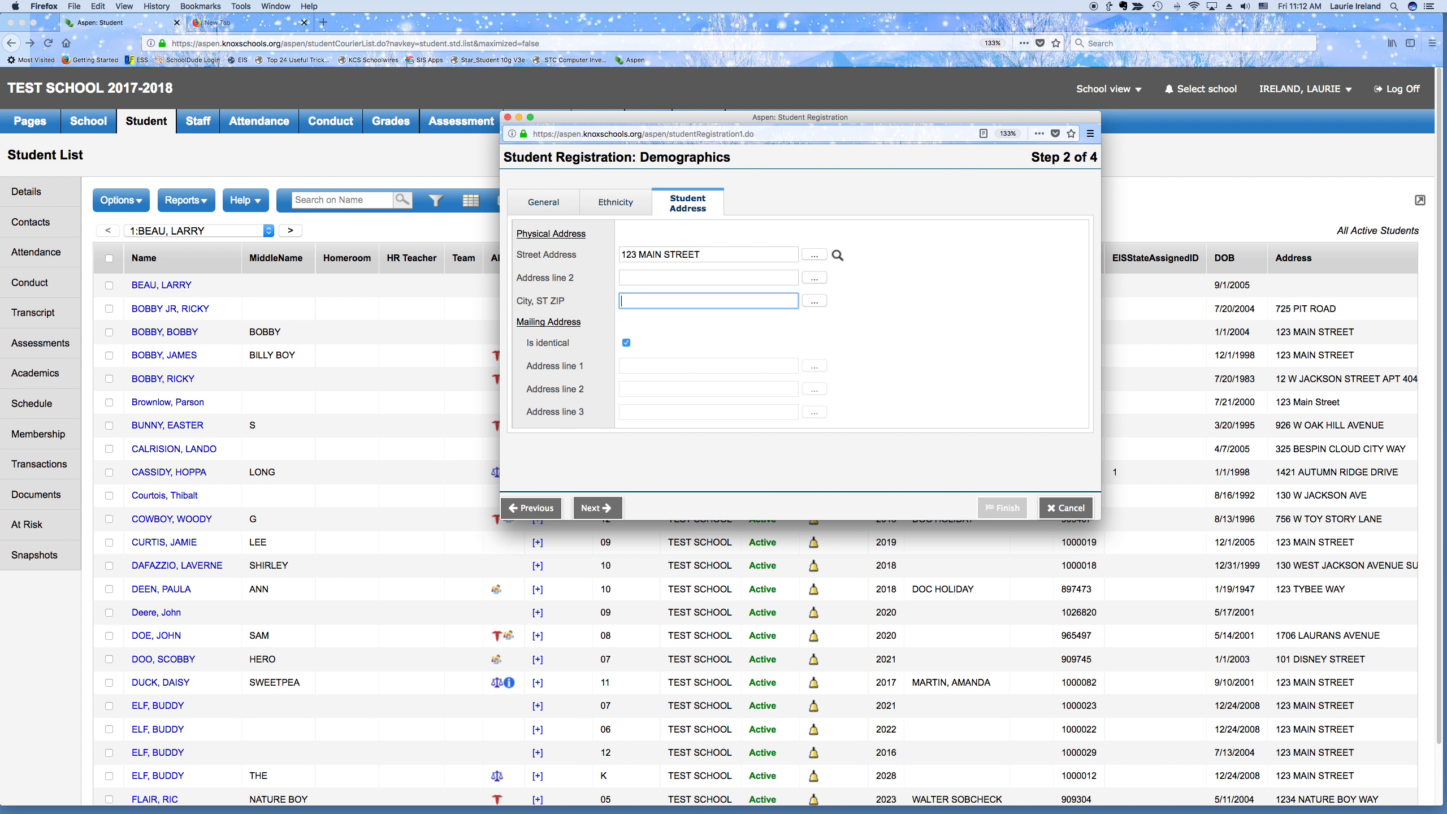
pyautogui.write('KNOXVILLE, TN  37918')
# On the Enrollment step, enter graduation year 2020 and bring up the enrollment status picklist
pyautogui.click(598, 506)
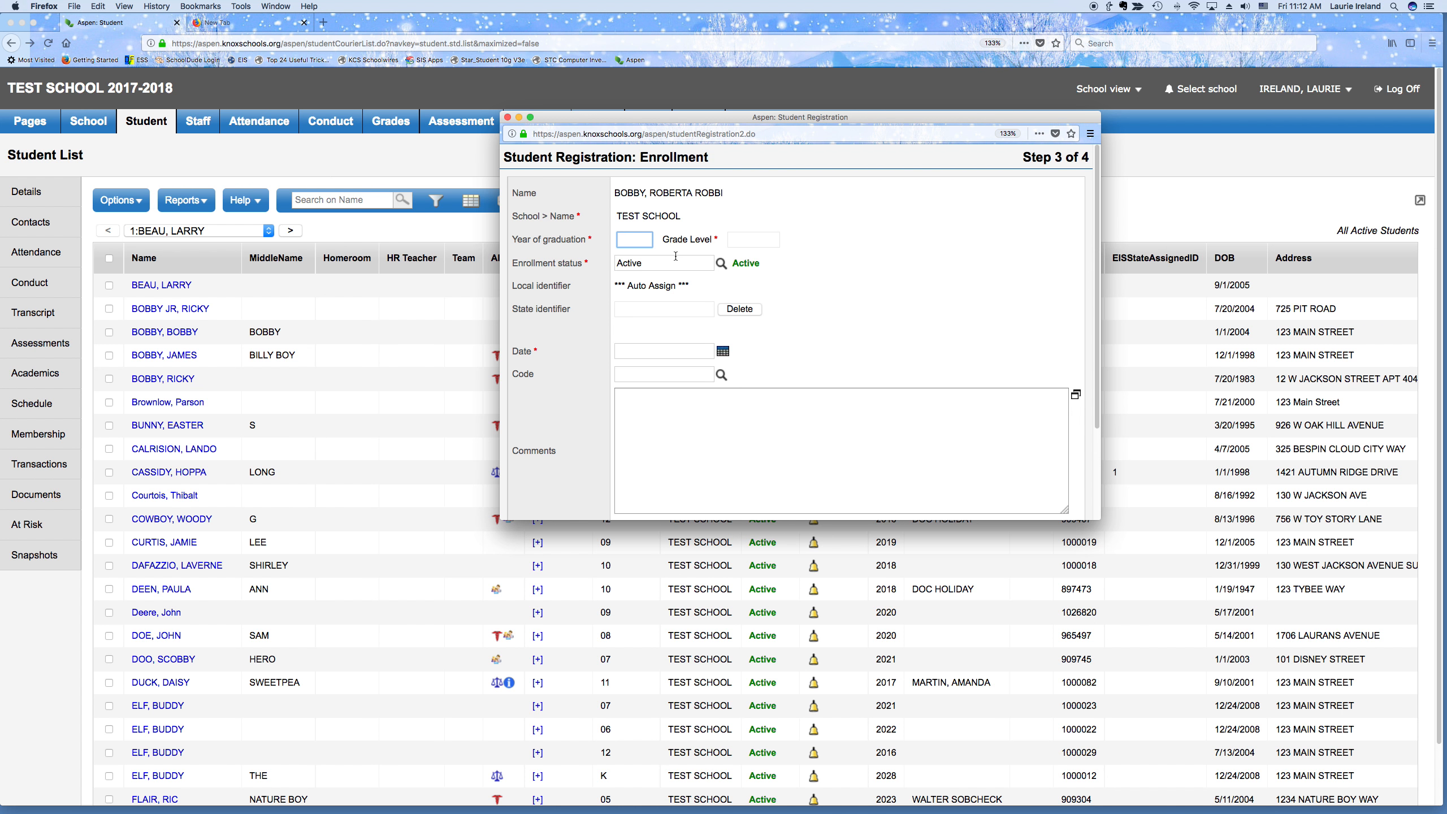
pyautogui.click(626, 239)
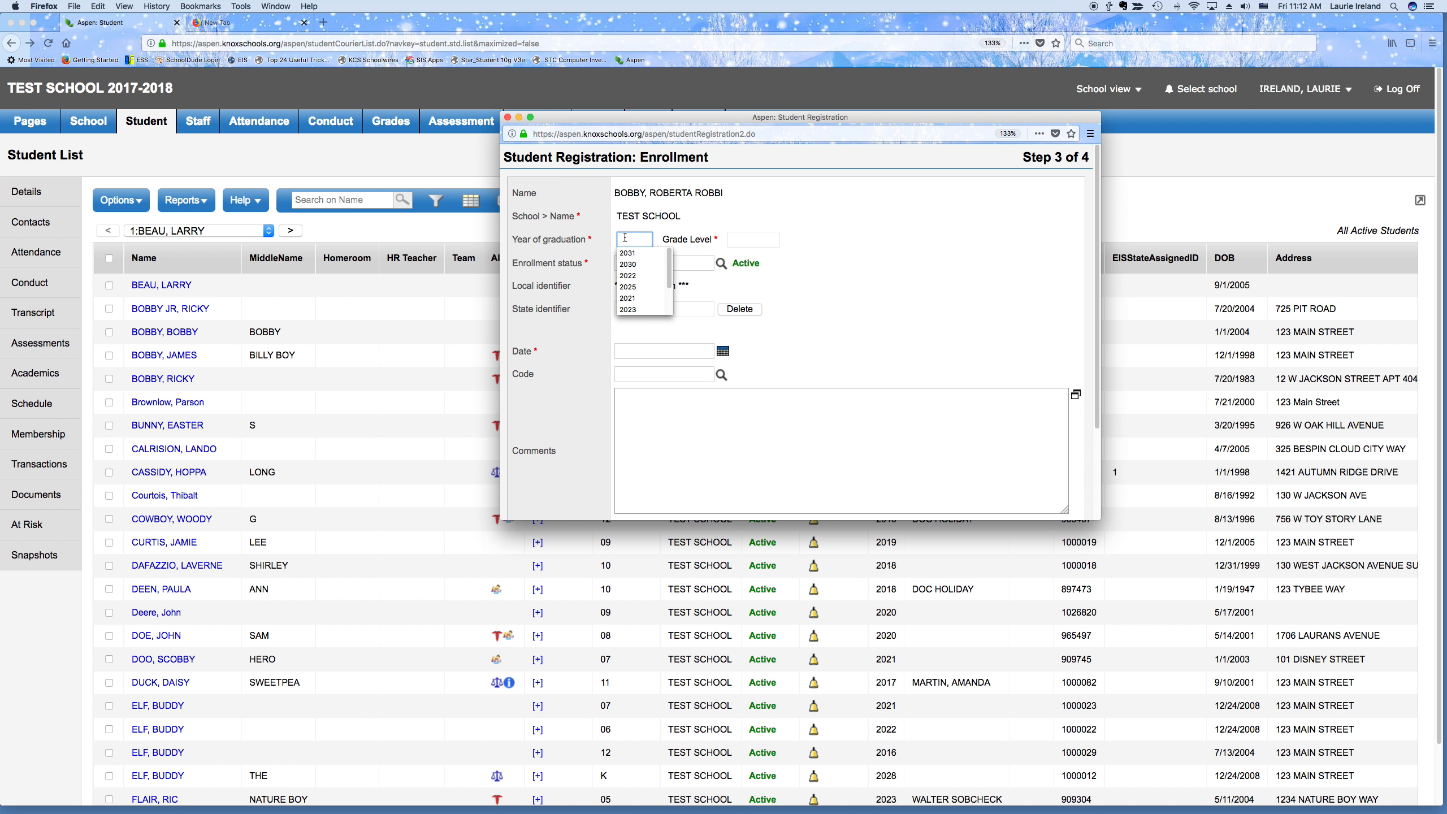
pyautogui.write('2020')
pyautogui.press('Tab')
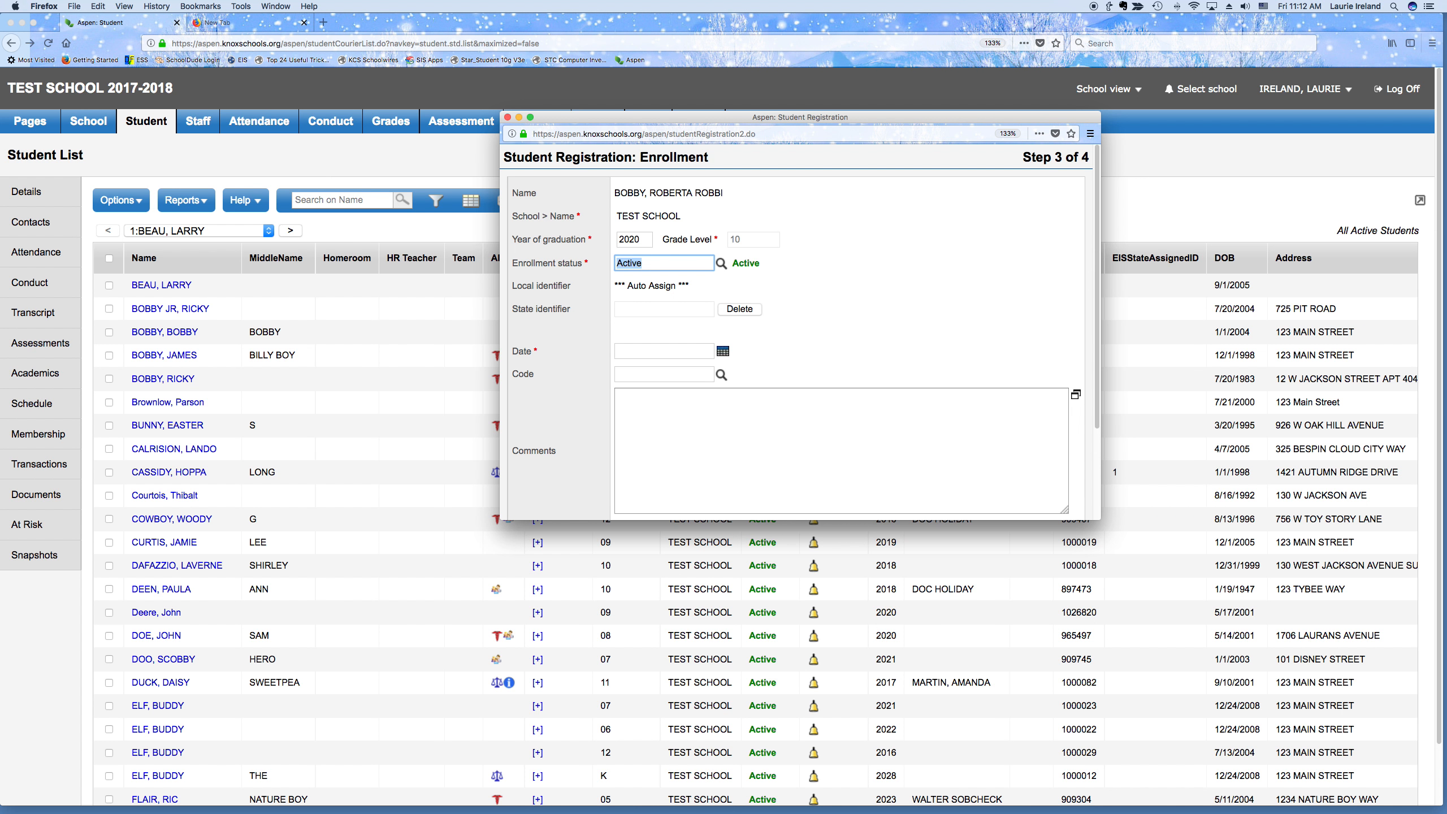
pyautogui.click(722, 262)
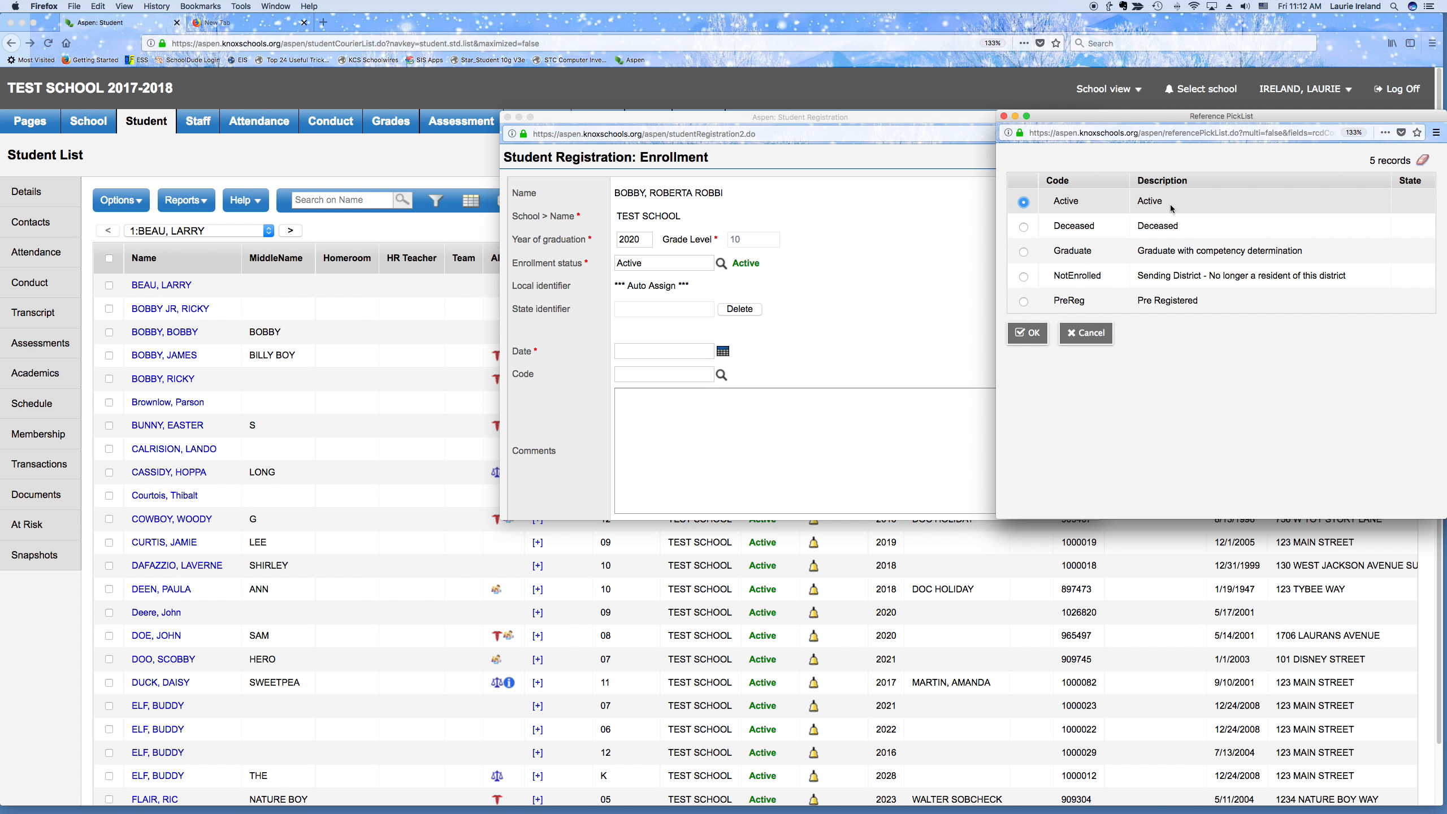
# Choose Active as the enrollment status in the picklist
pyautogui.click(1024, 302)
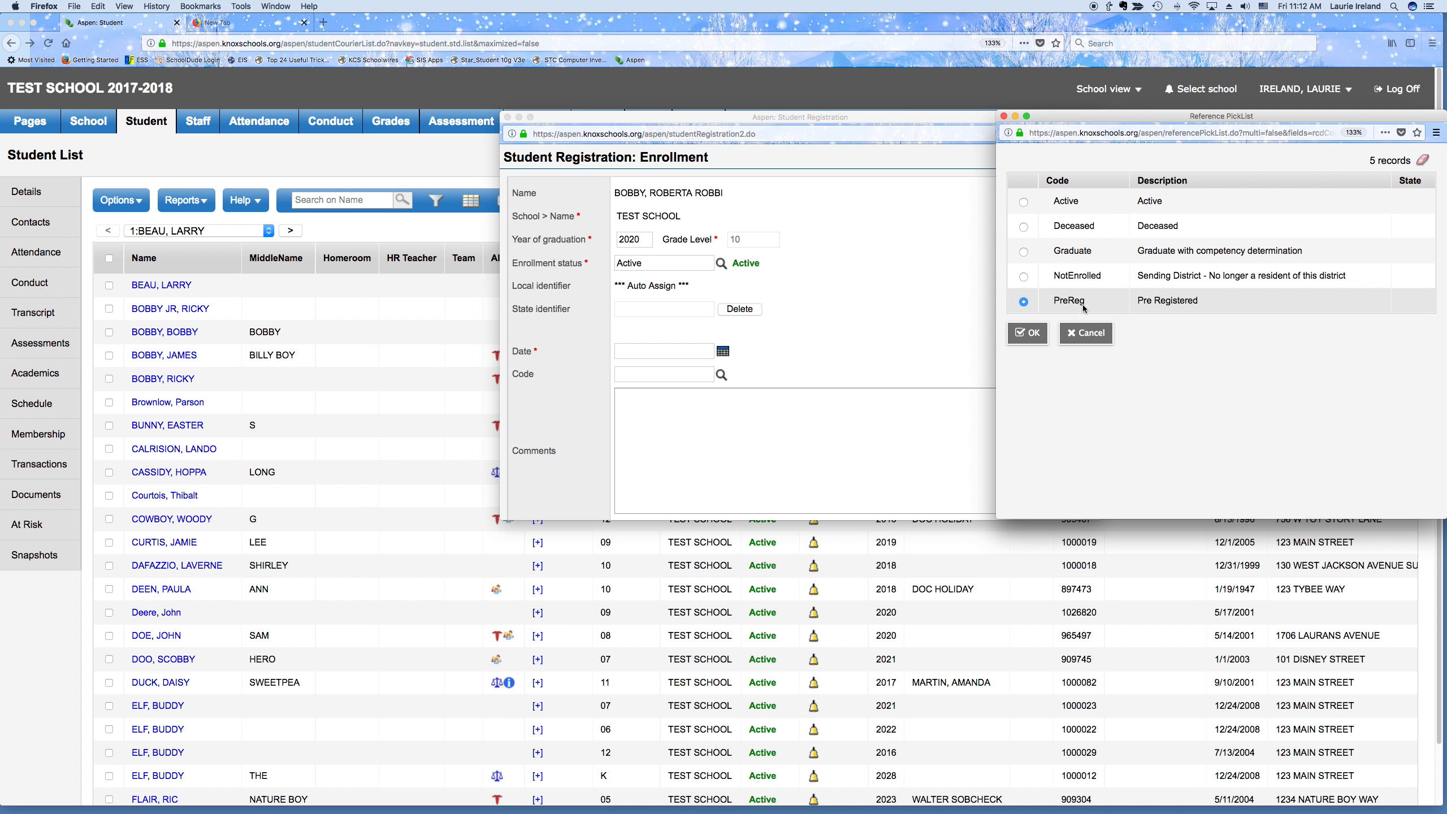
pyautogui.click(1024, 203)
pyautogui.click(1025, 336)
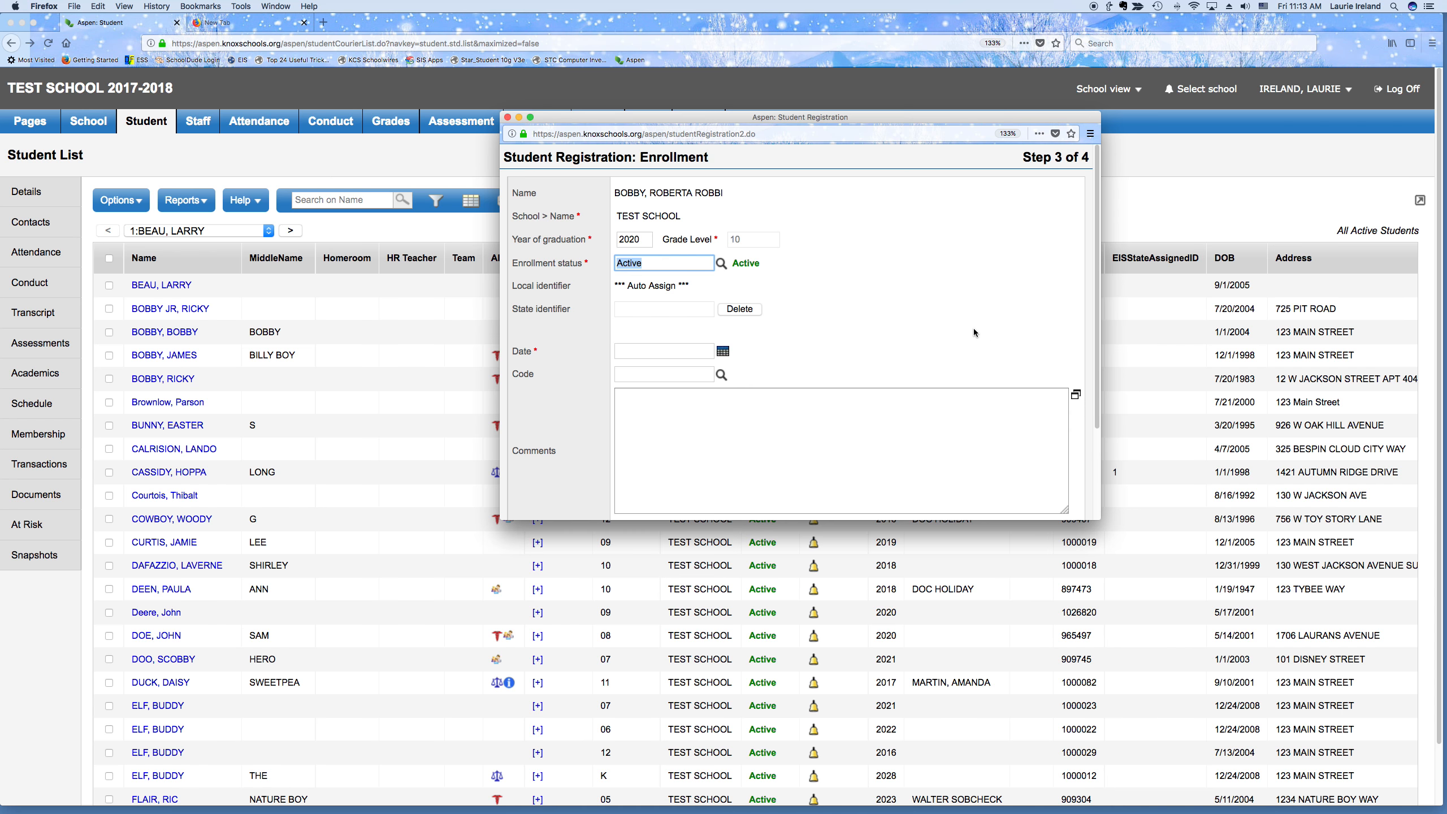
# Check the enrollment Date field's past-date suggestions without picking one
pyautogui.click(627, 349)
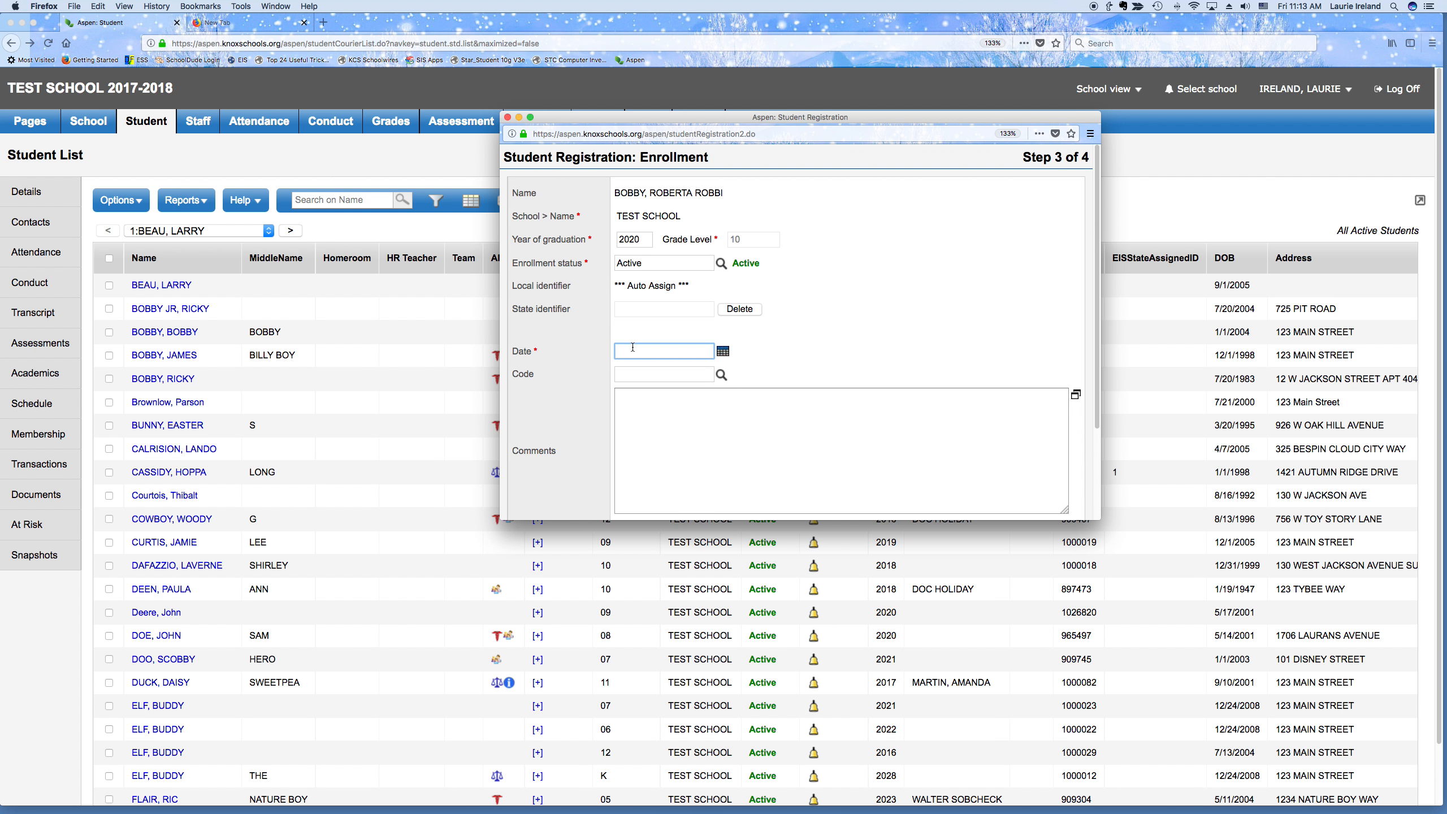
pyautogui.click(633, 351)
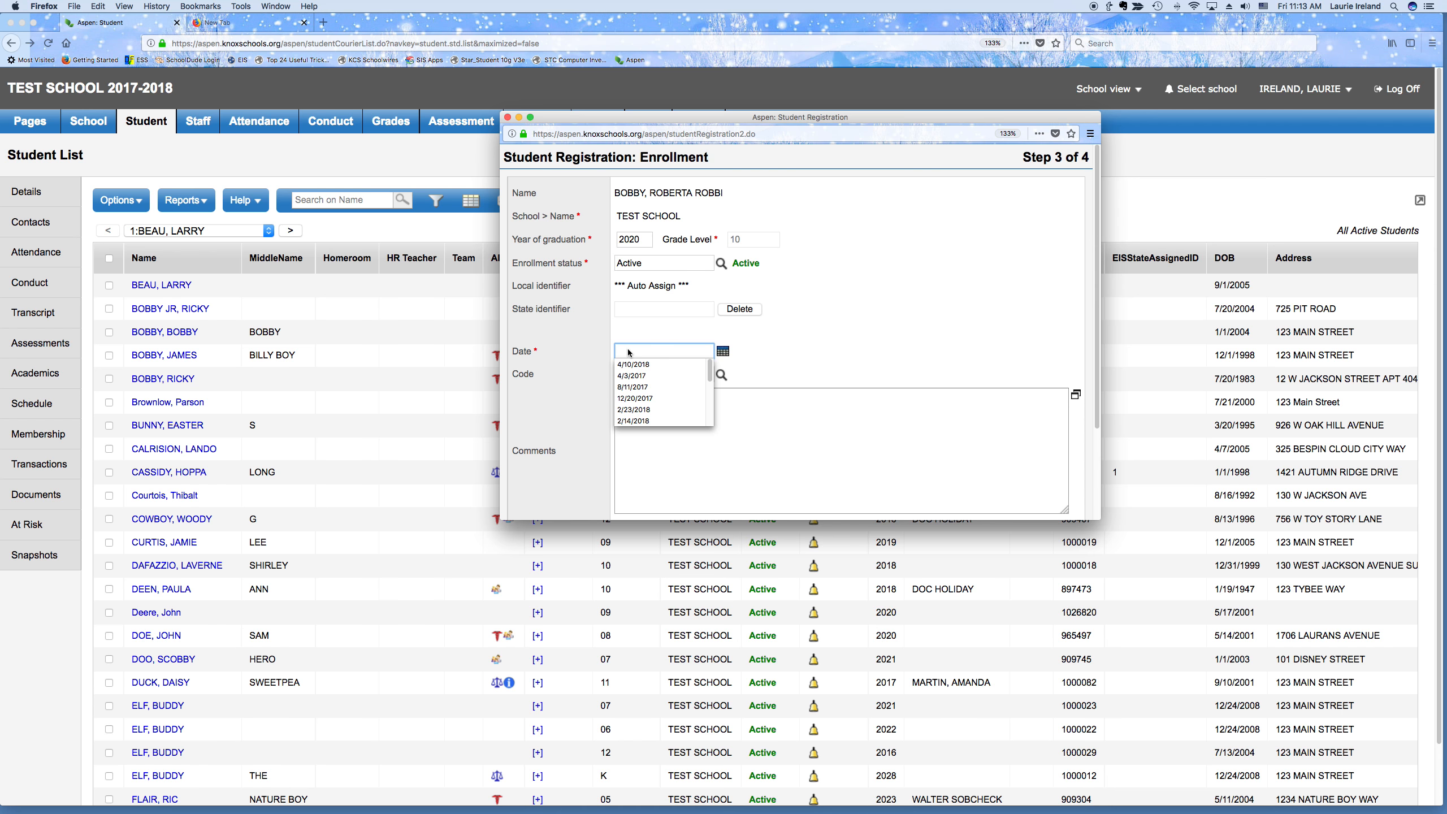
pyautogui.click(766, 350)
pyautogui.click(637, 350)
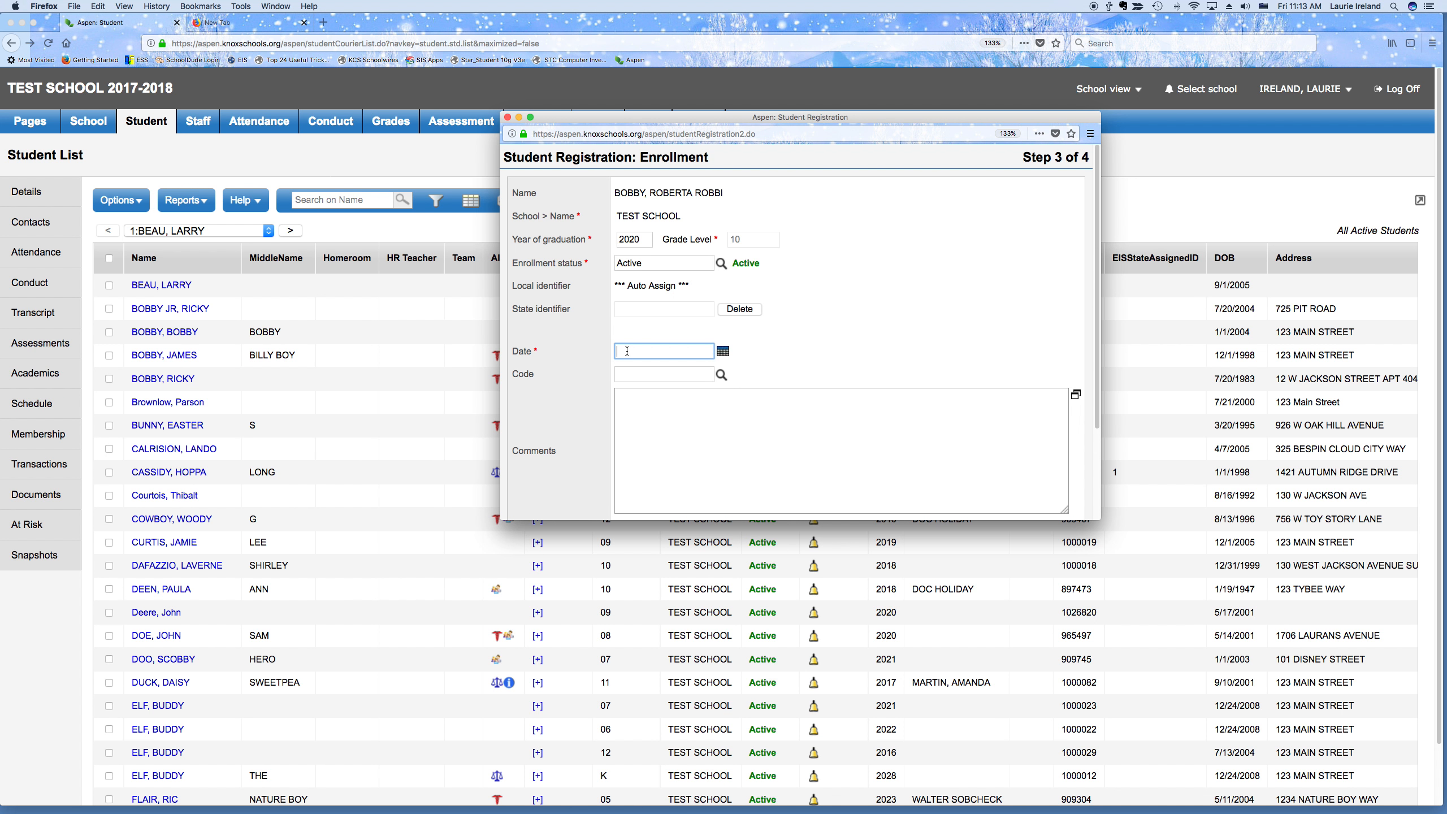
pyautogui.click(623, 371)
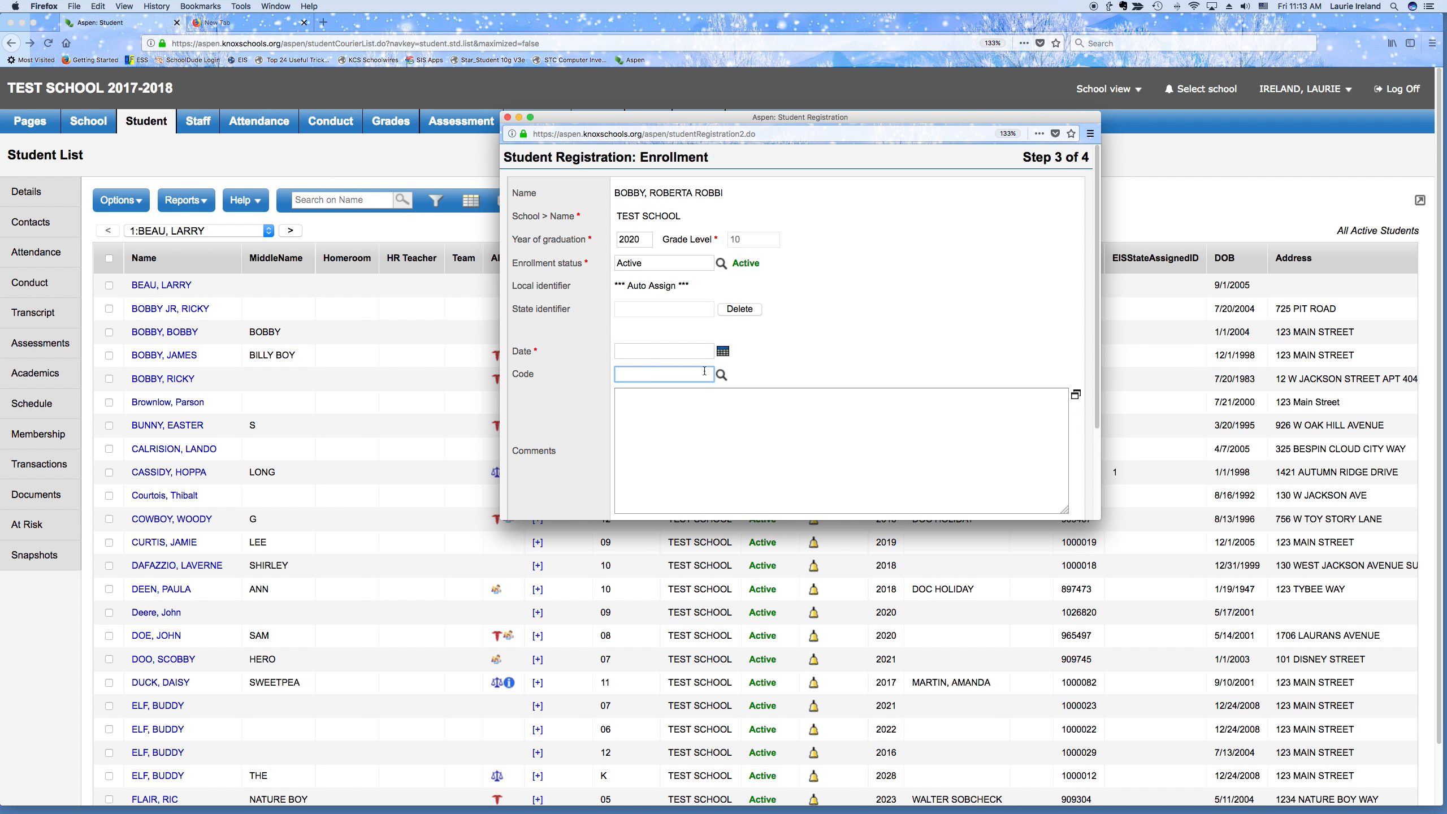
# Set the enrollment code to TR, enrollment from another TN public school
pyautogui.click(721, 375)
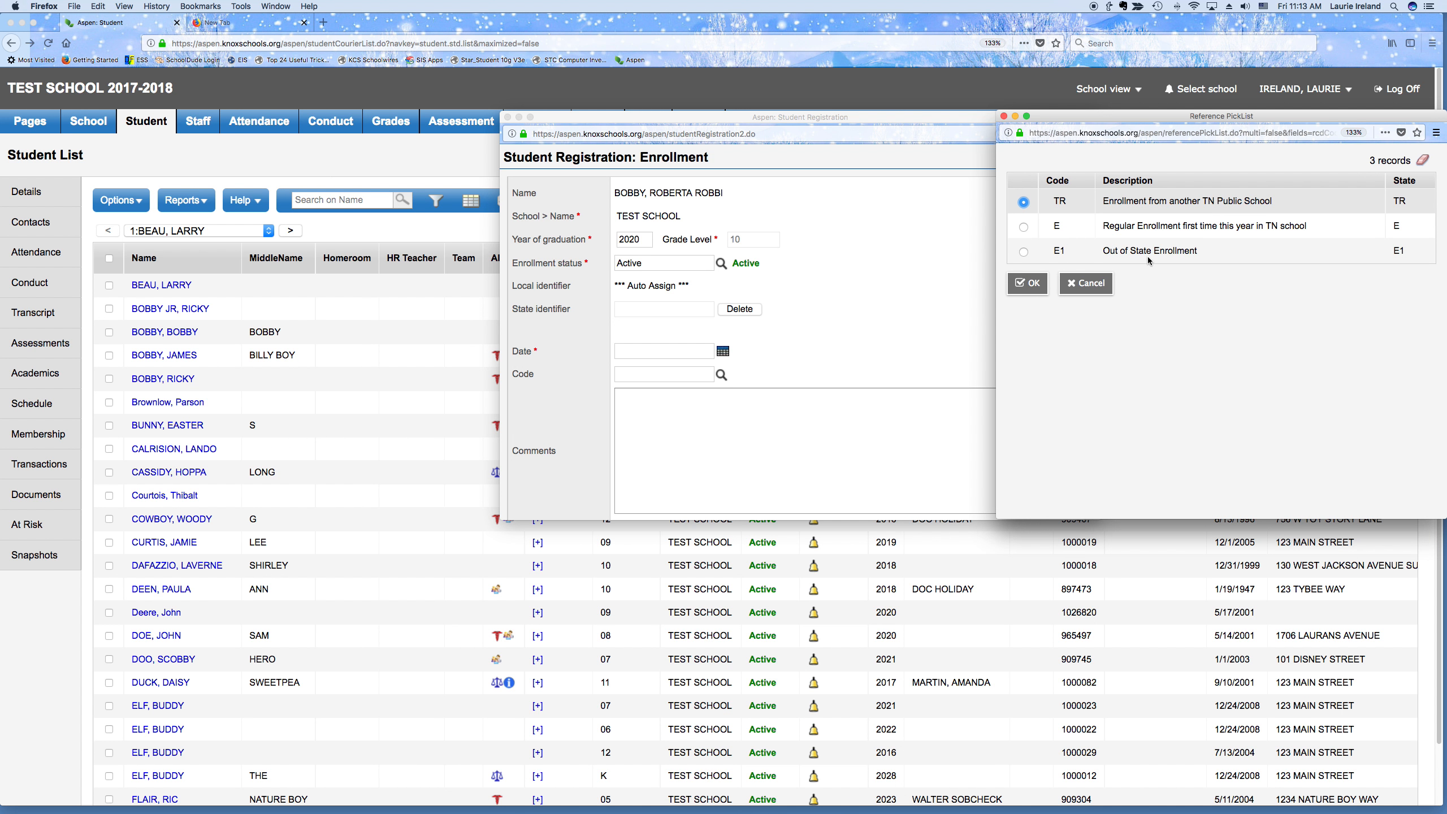
pyautogui.click(1028, 279)
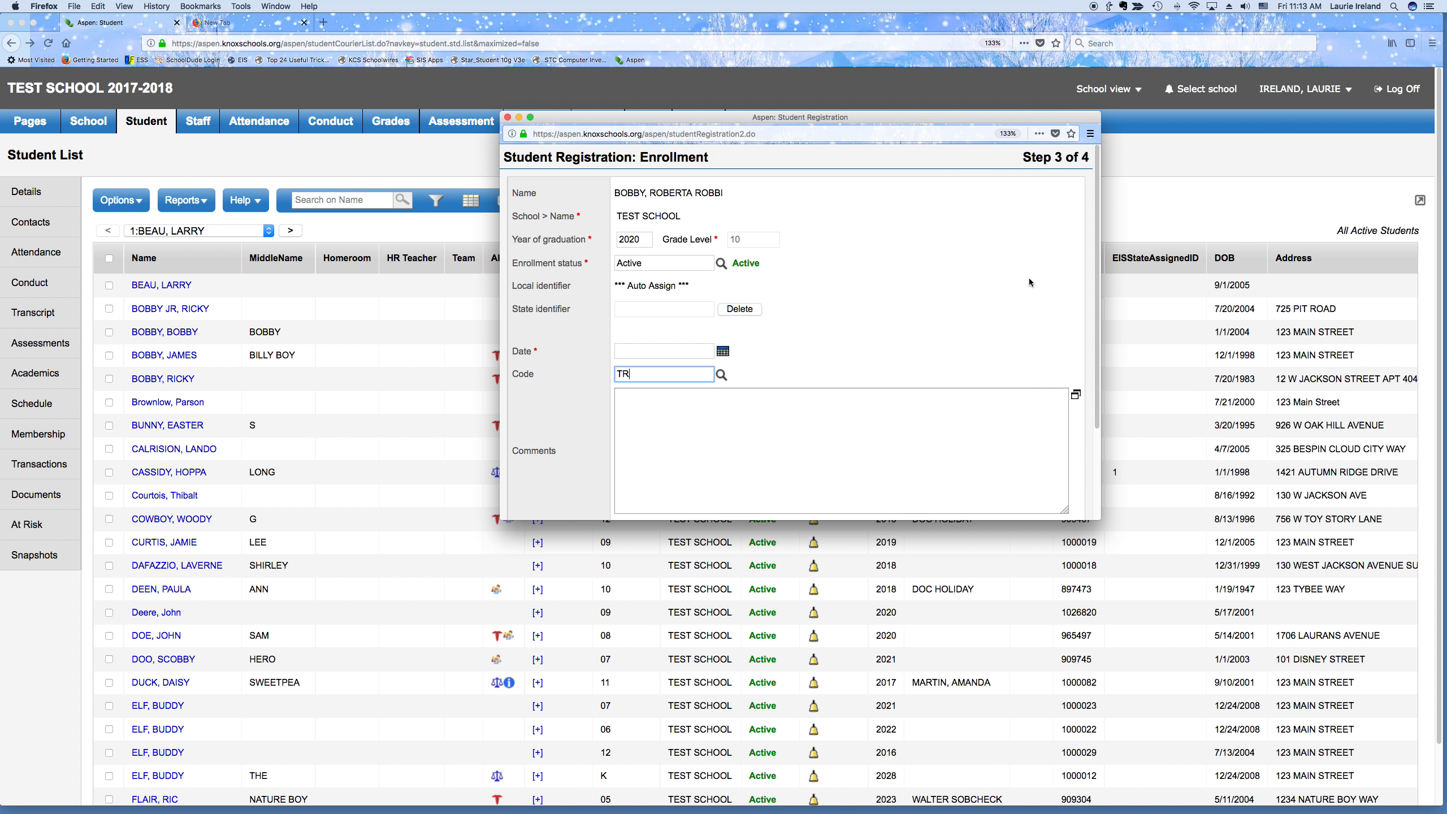
pyautogui.scroll(-3, 756, 325)
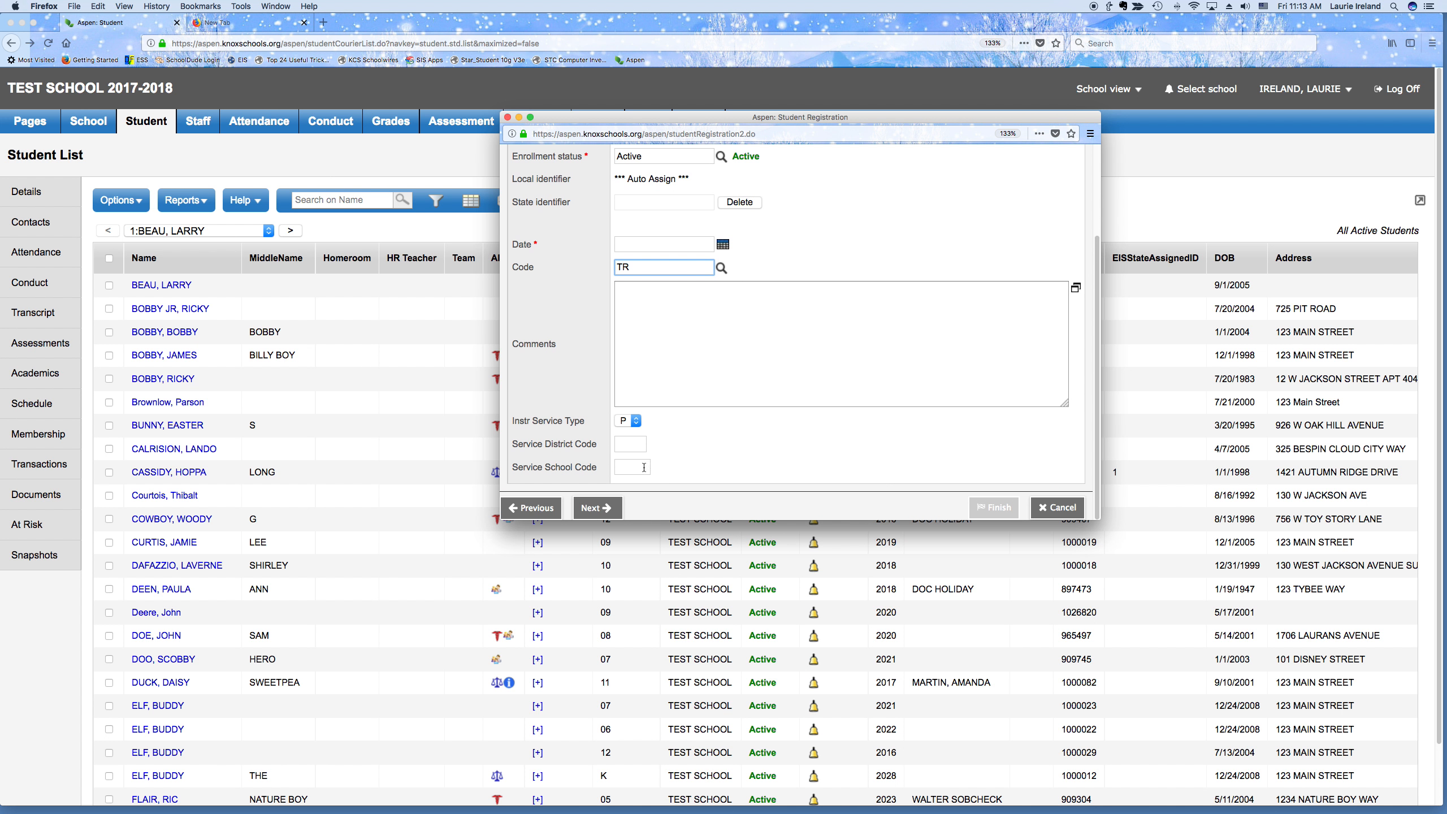
# After the missing-date warning, enter enrollment date 2/23/2018 with T and reach Confirmation
pyautogui.click(600, 505)
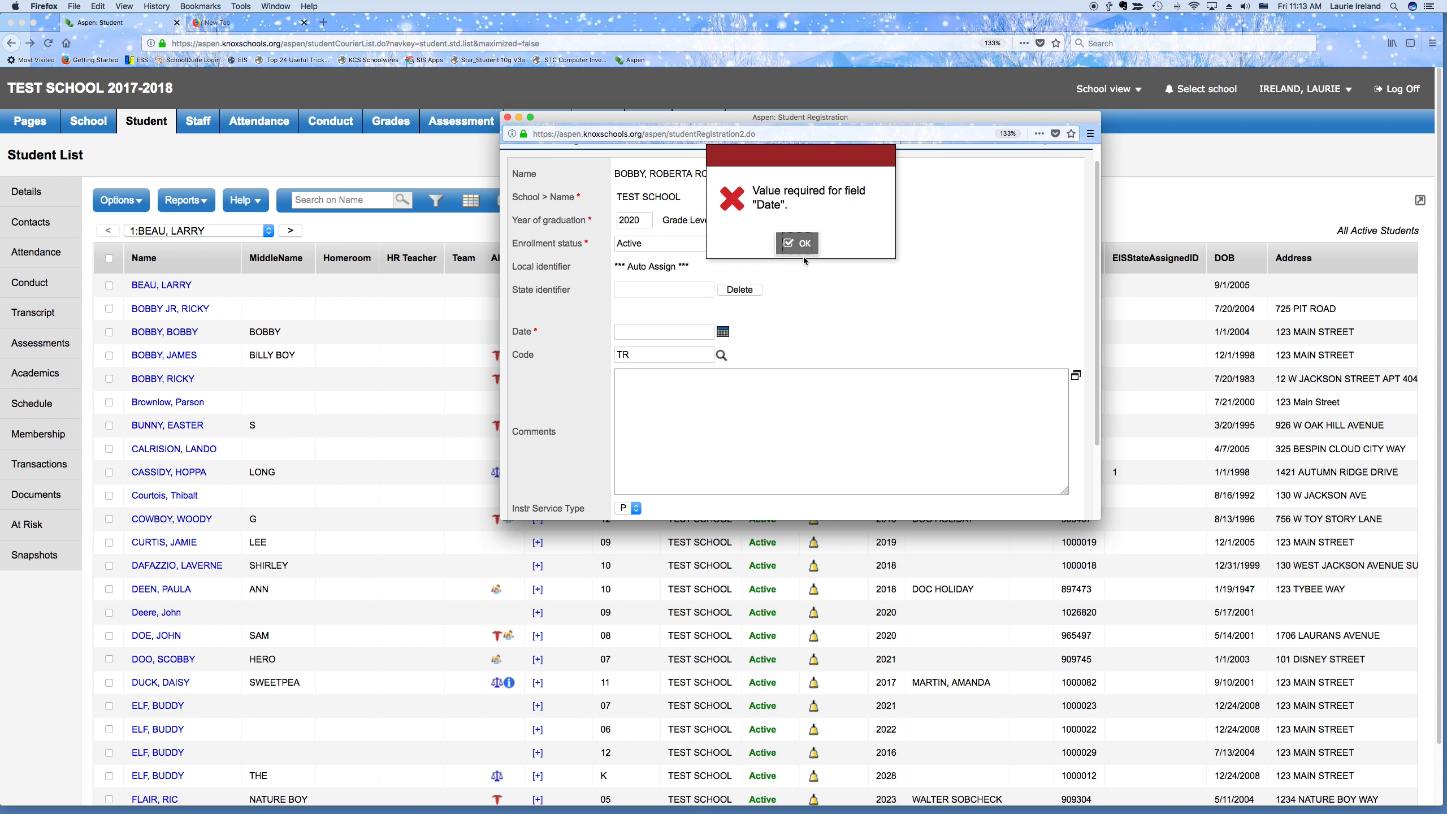
pyautogui.click(803, 251)
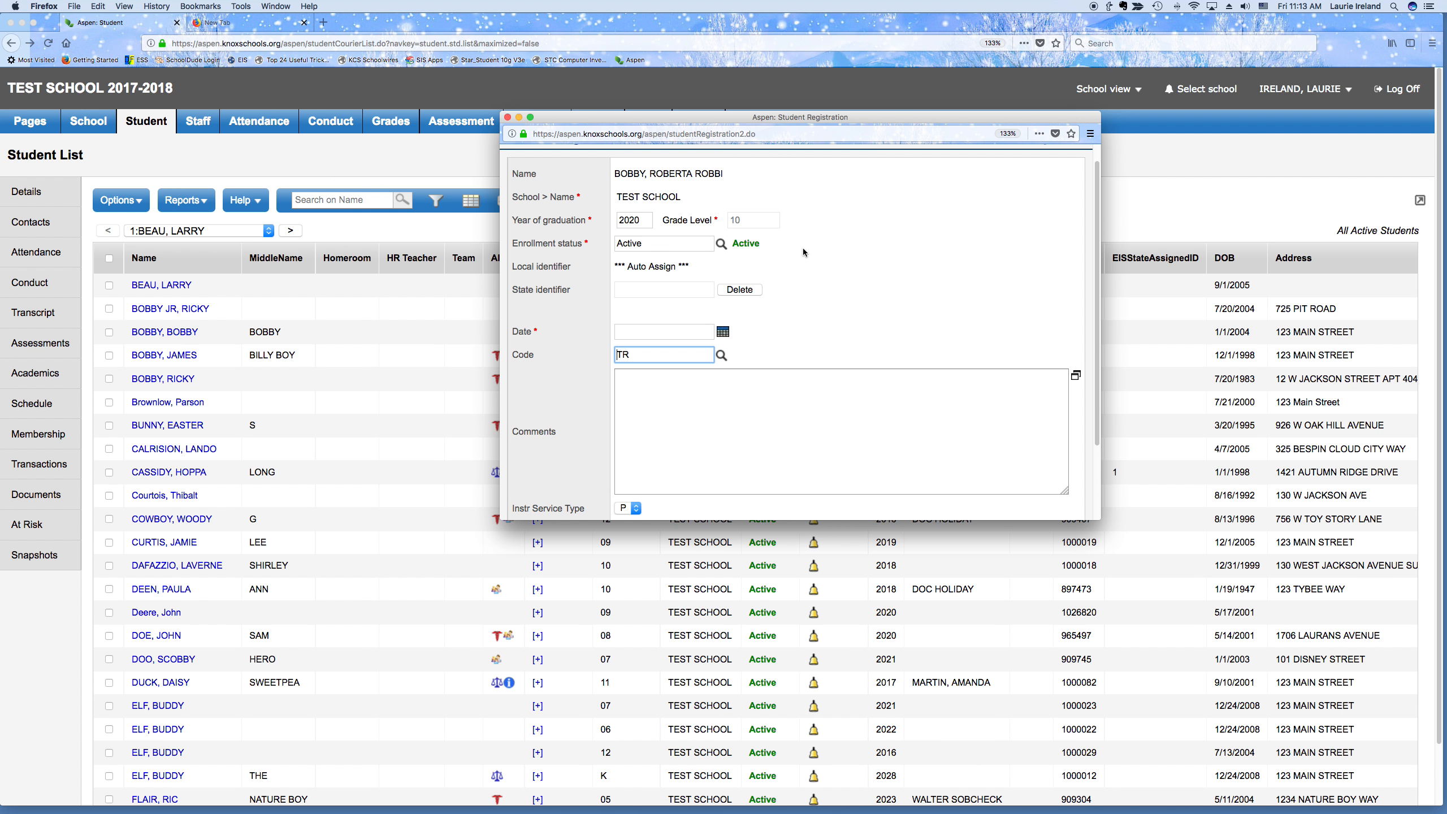
pyautogui.click(648, 332)
pyautogui.write('T')
pyautogui.press('Tab')
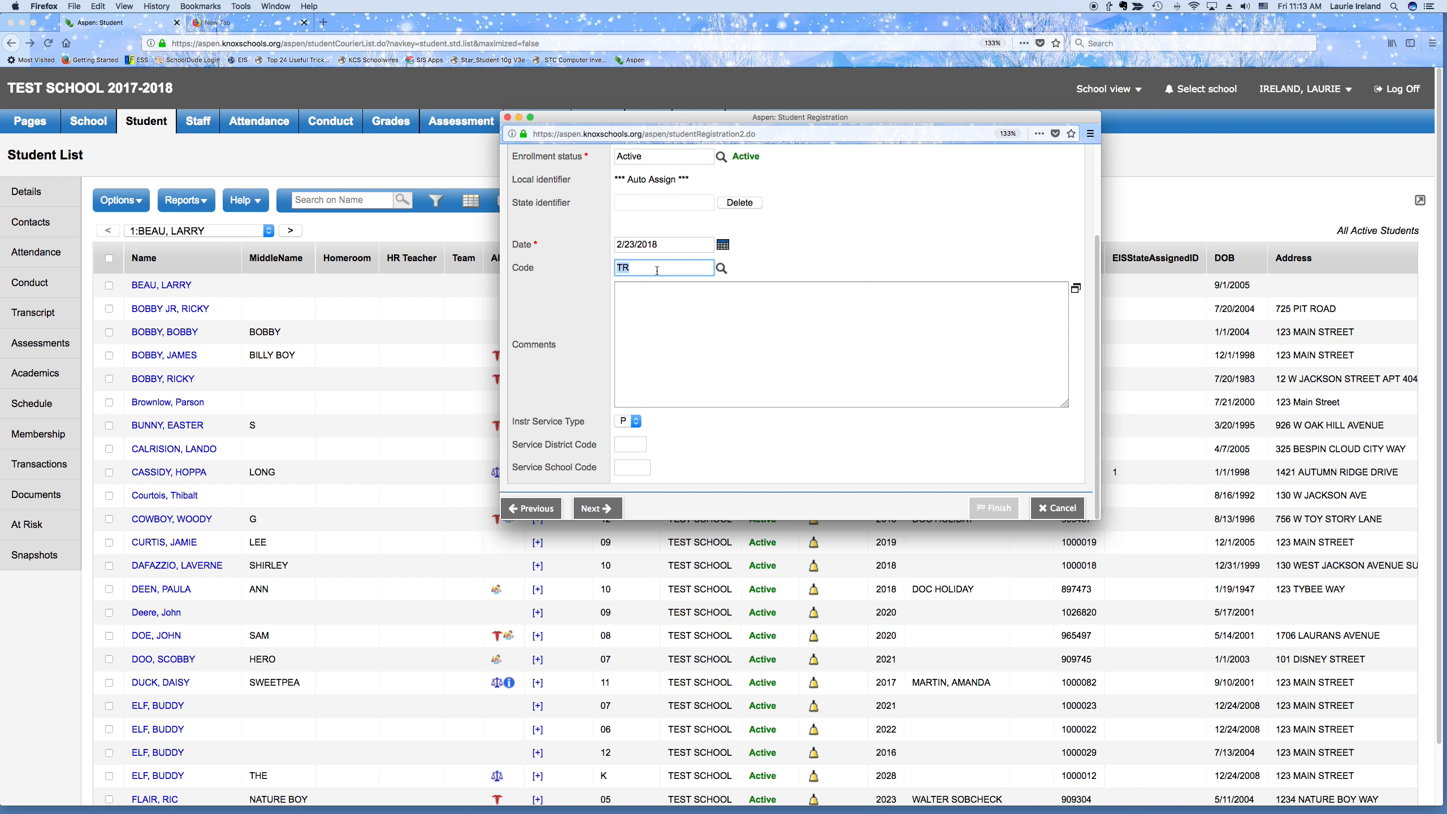
pyautogui.click(600, 508)
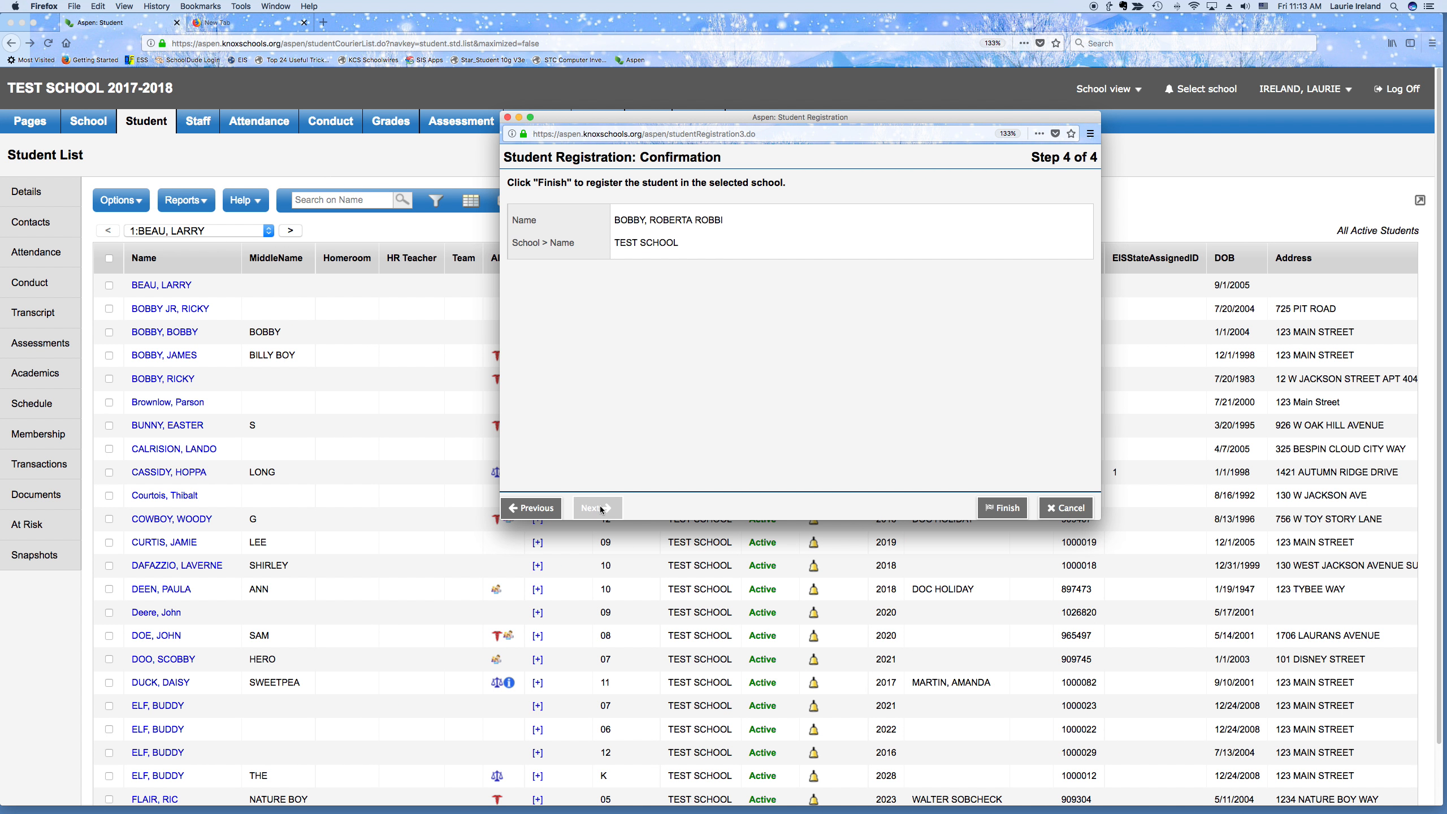